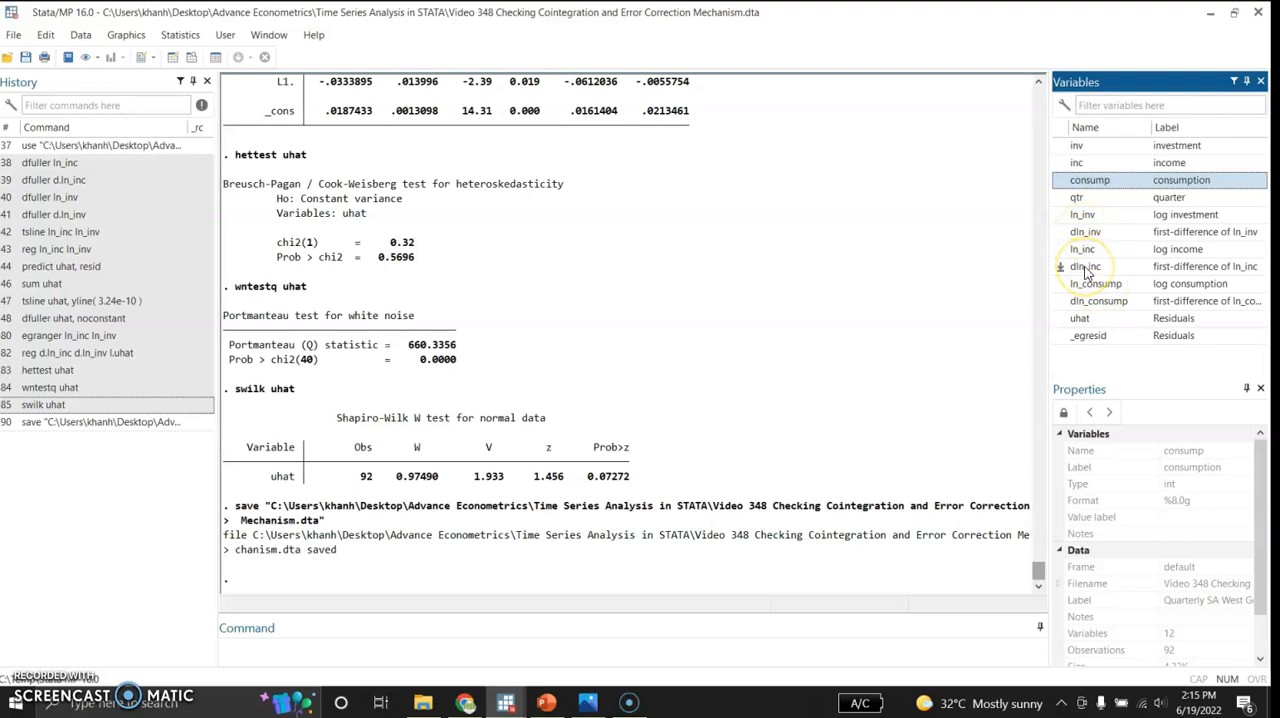
Step: Drop the residual variables uhat and _egresid from the dataset and confirm both deletions
{"action": "right_click", "coordinate": [1095, 323]}
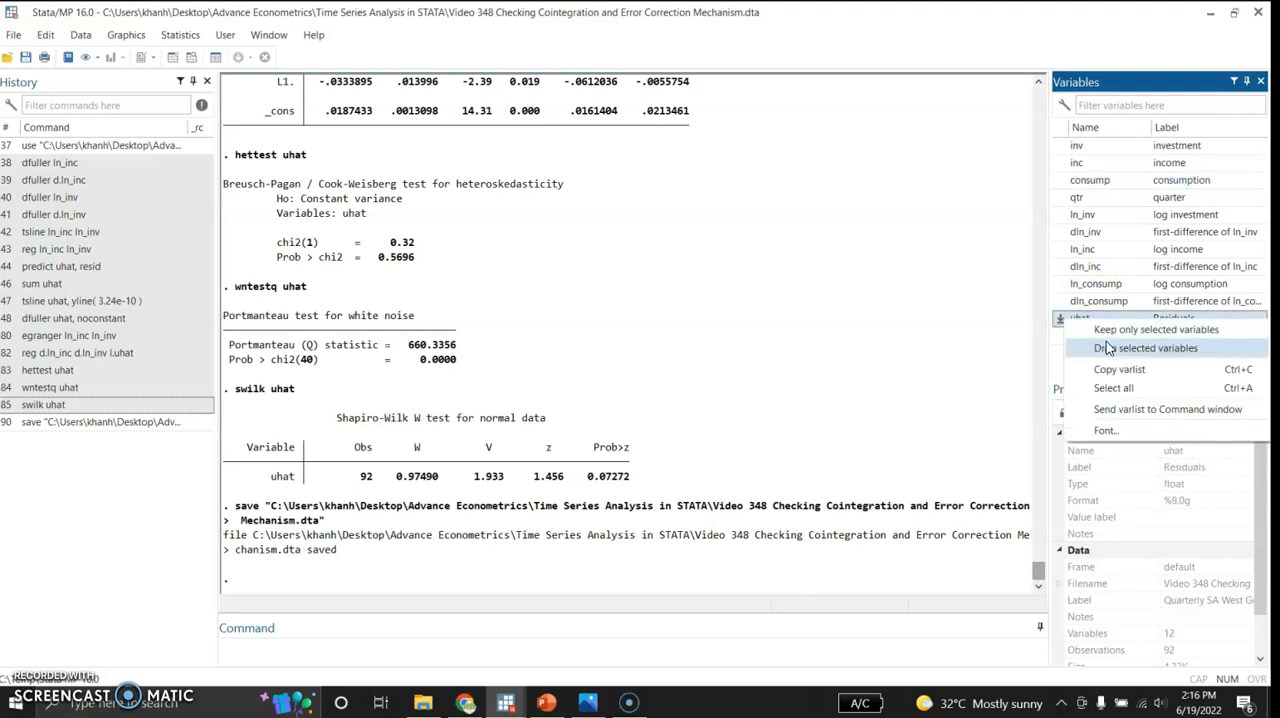
{"action": "left_click", "coordinate": [1108, 348]}
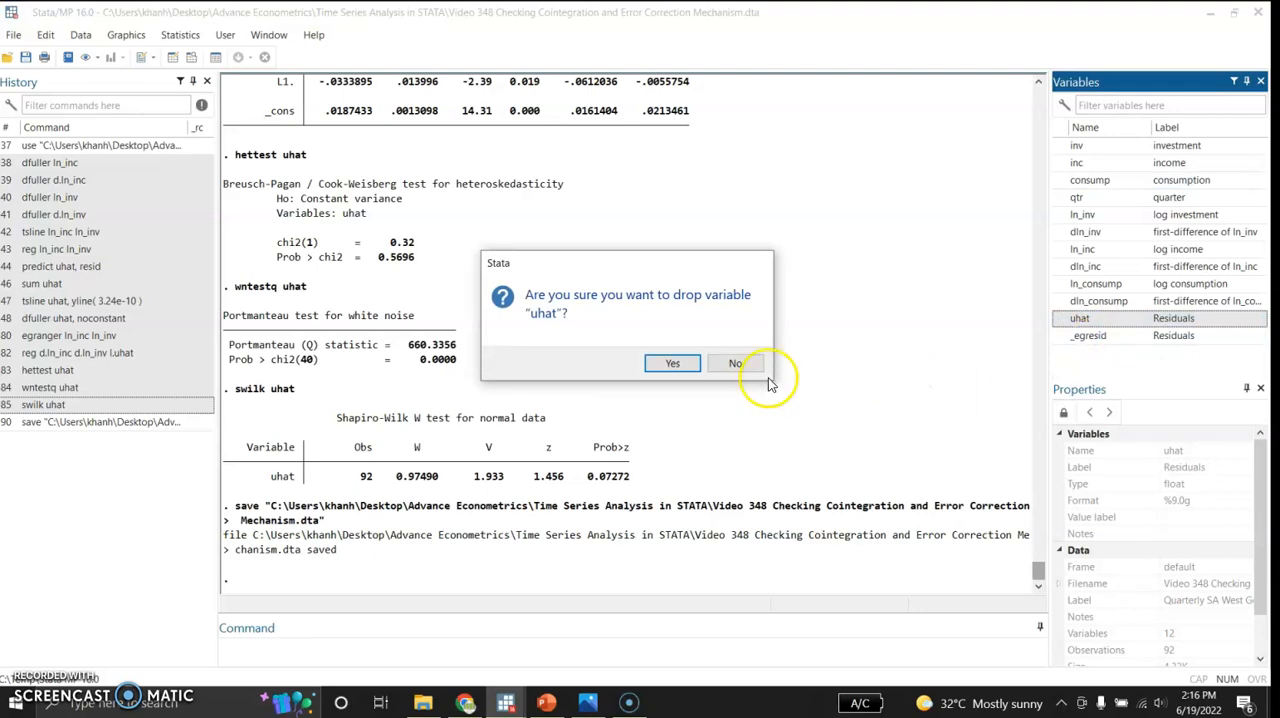
{"action": "left_click", "coordinate": [670, 363]}
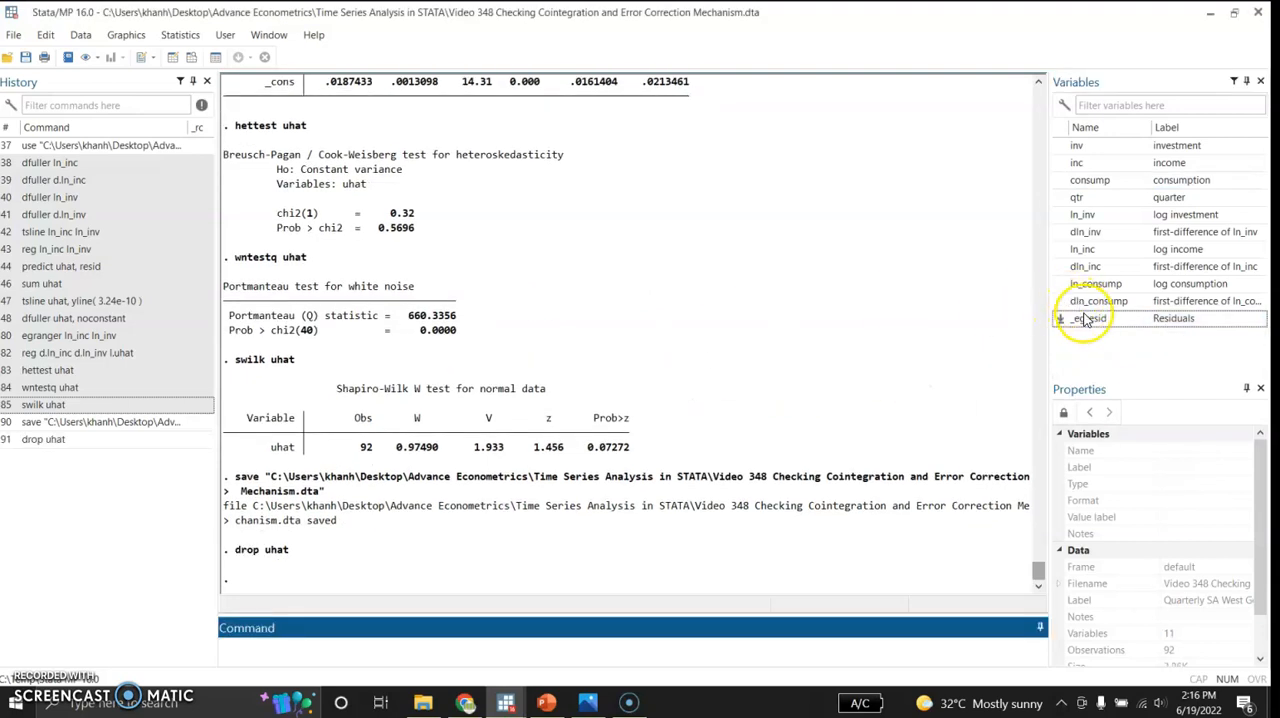
{"action": "left_click", "coordinate": [1088, 319]}
{"action": "right_click", "coordinate": [1088, 319]}
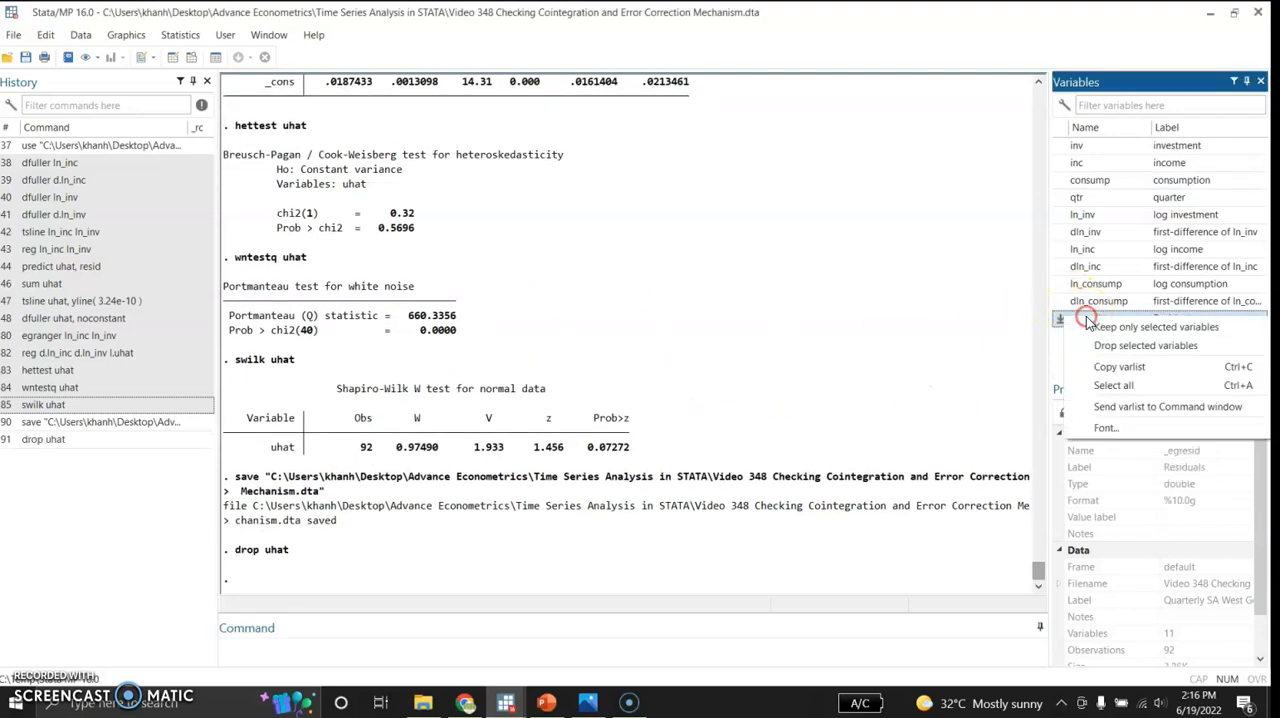
{"action": "left_click", "coordinate": [1100, 349]}
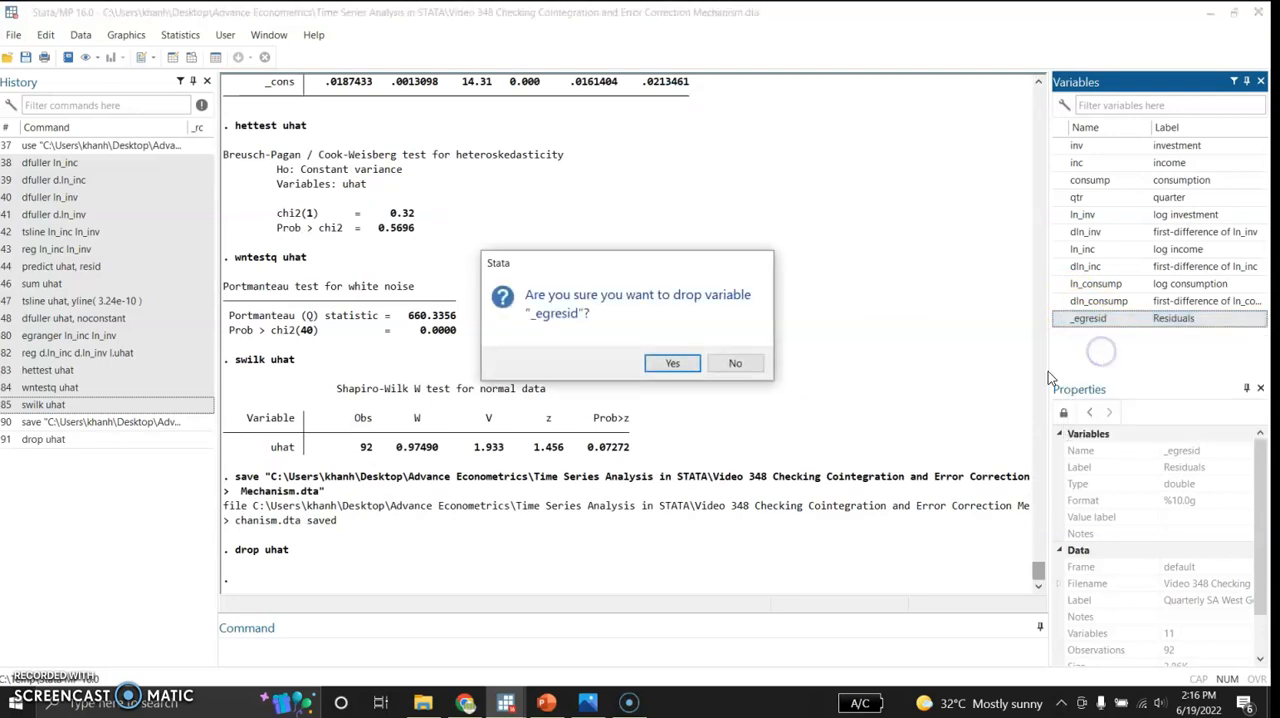
{"action": "left_click", "coordinate": [672, 366]}
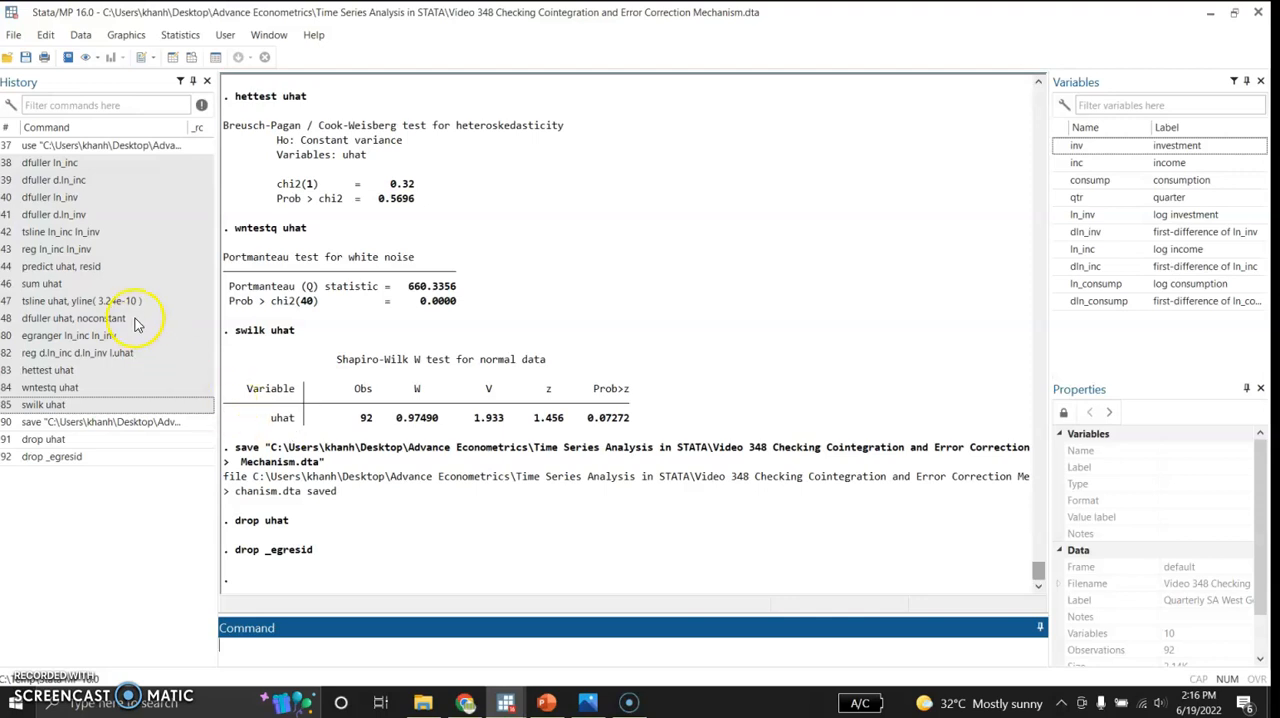
Step: Run Dickey-Fuller unit-root tests on ln_inc and on its first difference d.ln_inc
{"action": "left_click", "coordinate": [84, 165]}
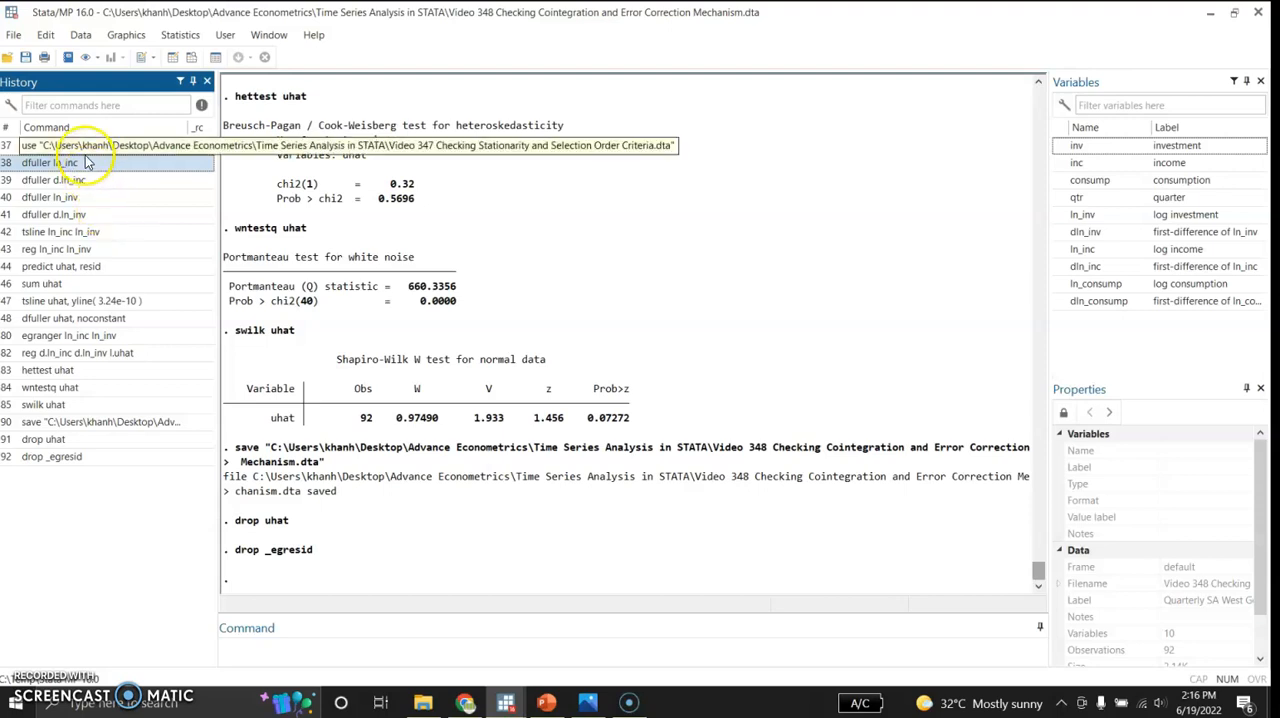
{"action": "left_click", "coordinate": [96, 165]}
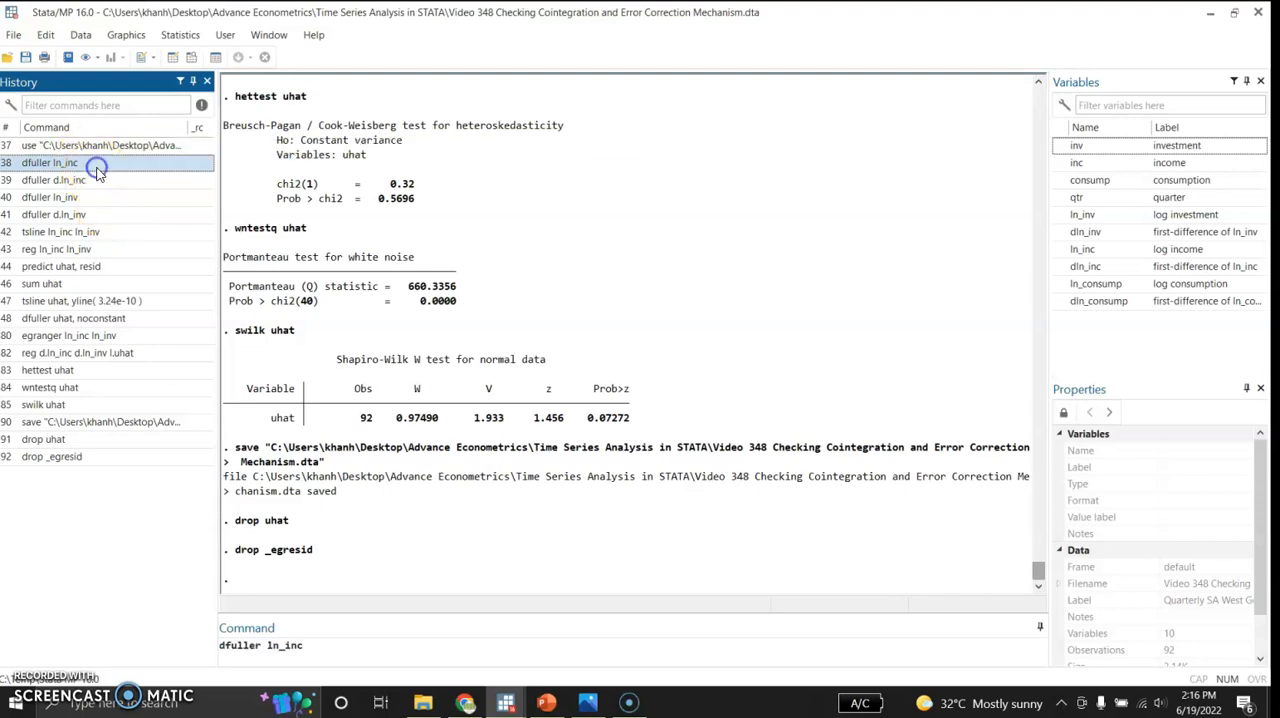
{"action": "left_click", "coordinate": [314, 645]}
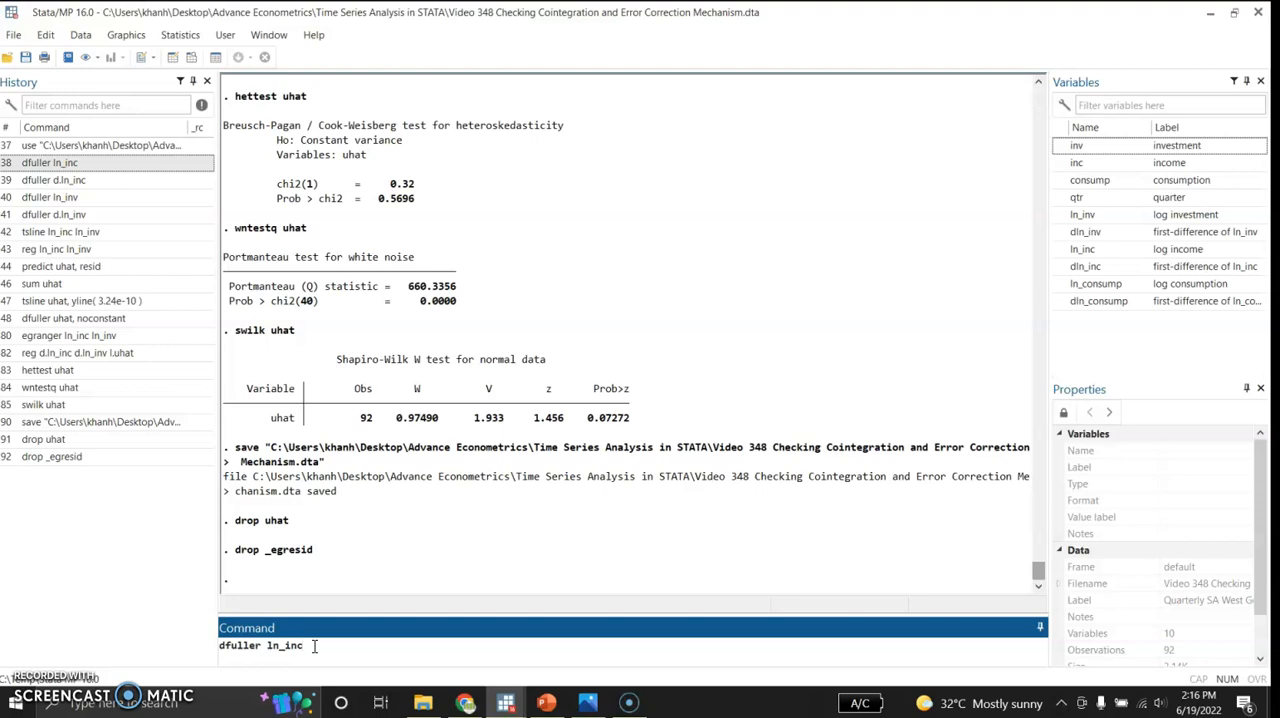
{"action": "key", "text": "Return"}
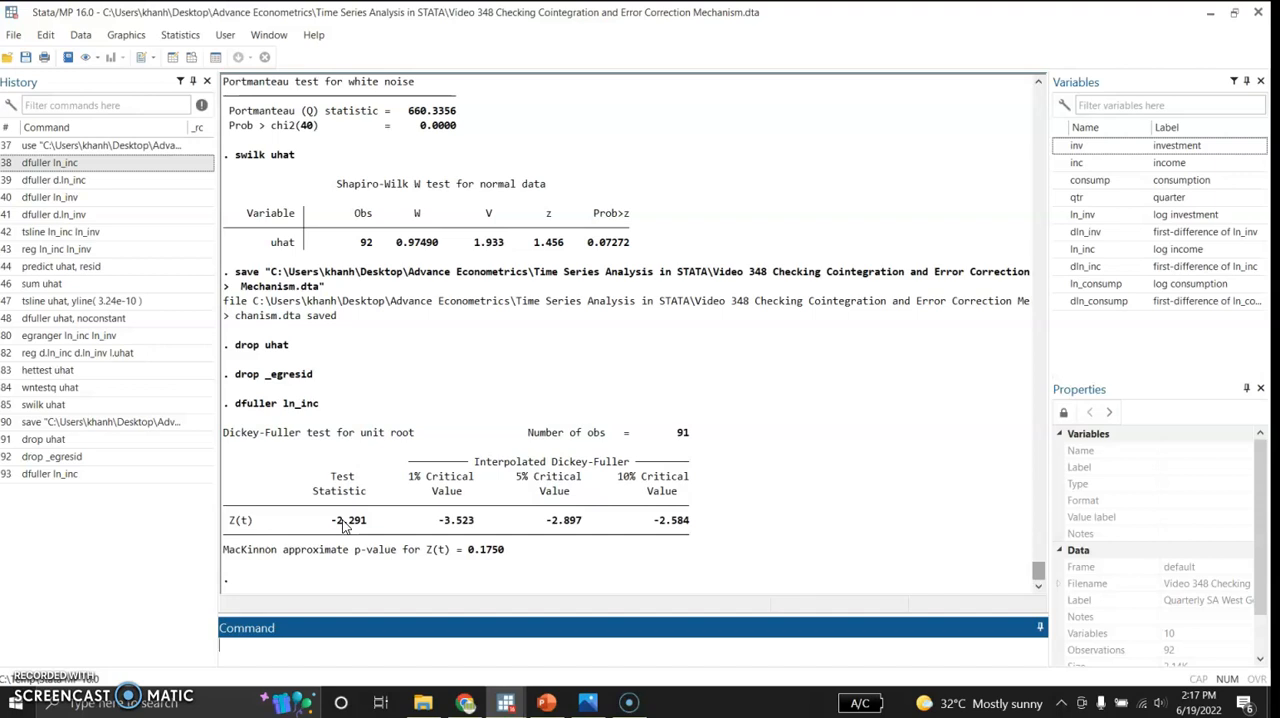
{"action": "left_click", "coordinate": [90, 181]}
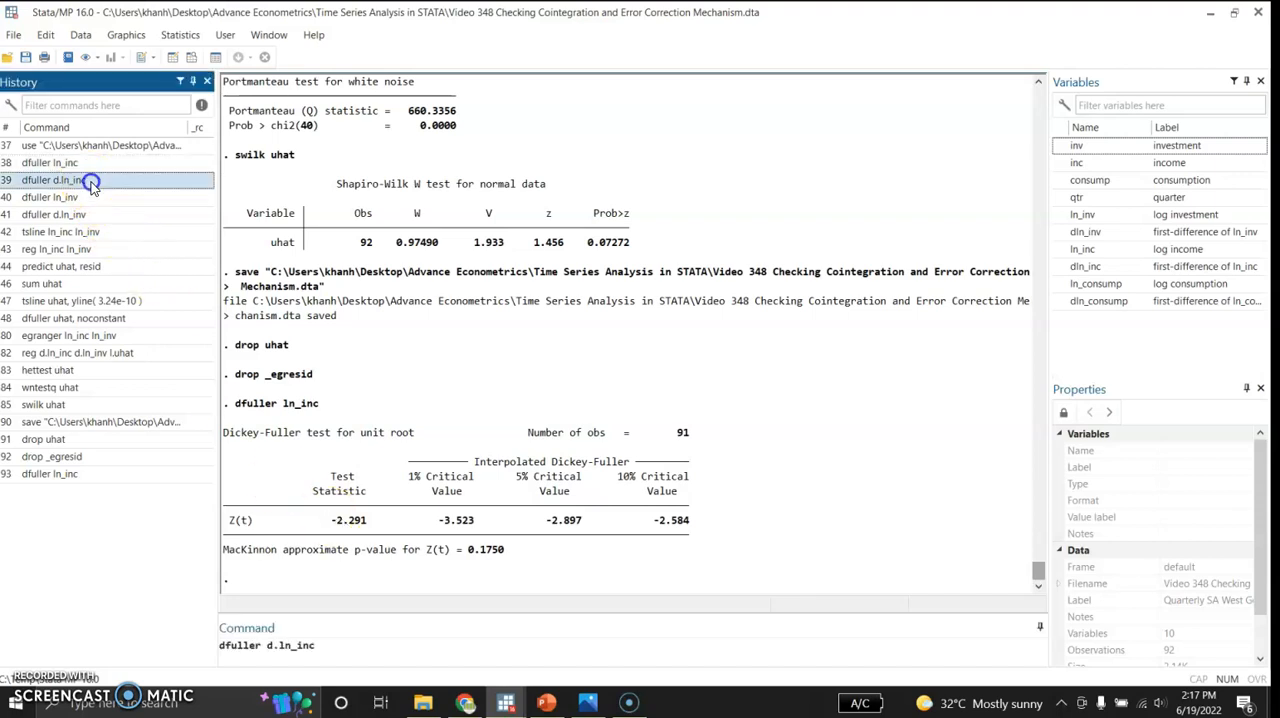
{"action": "left_click", "coordinate": [325, 645]}
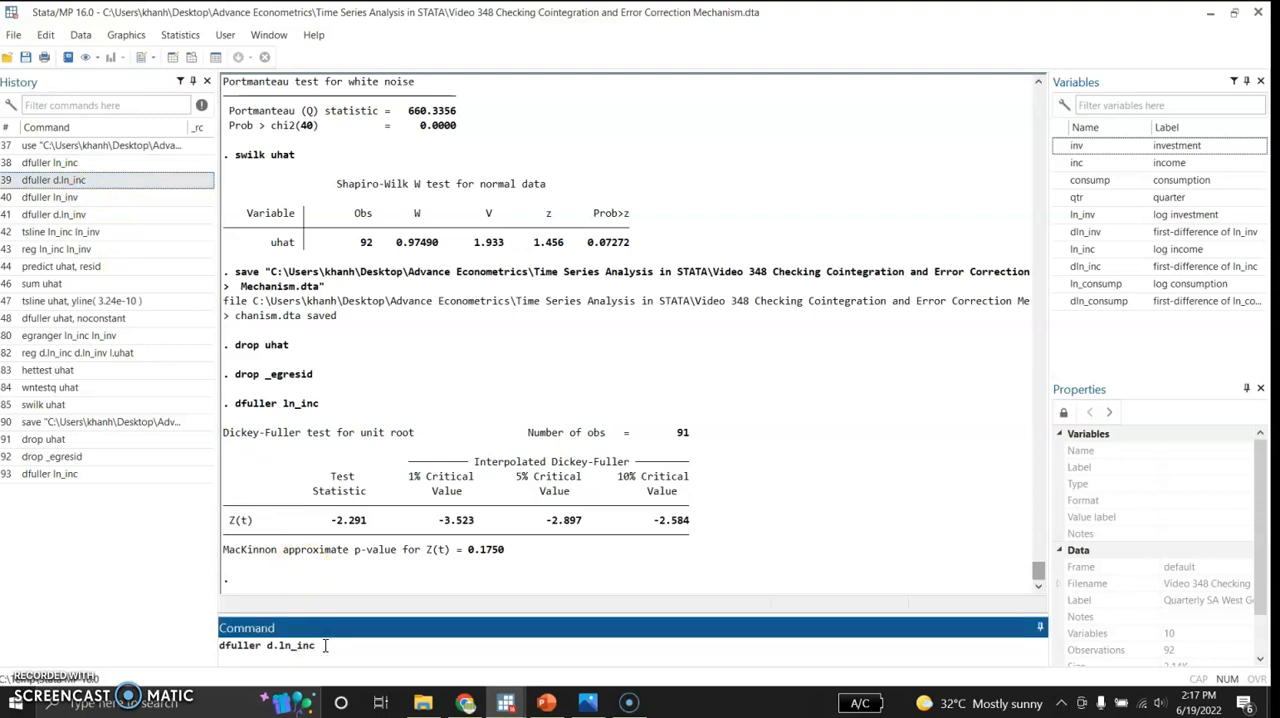
{"action": "key", "text": "Return"}
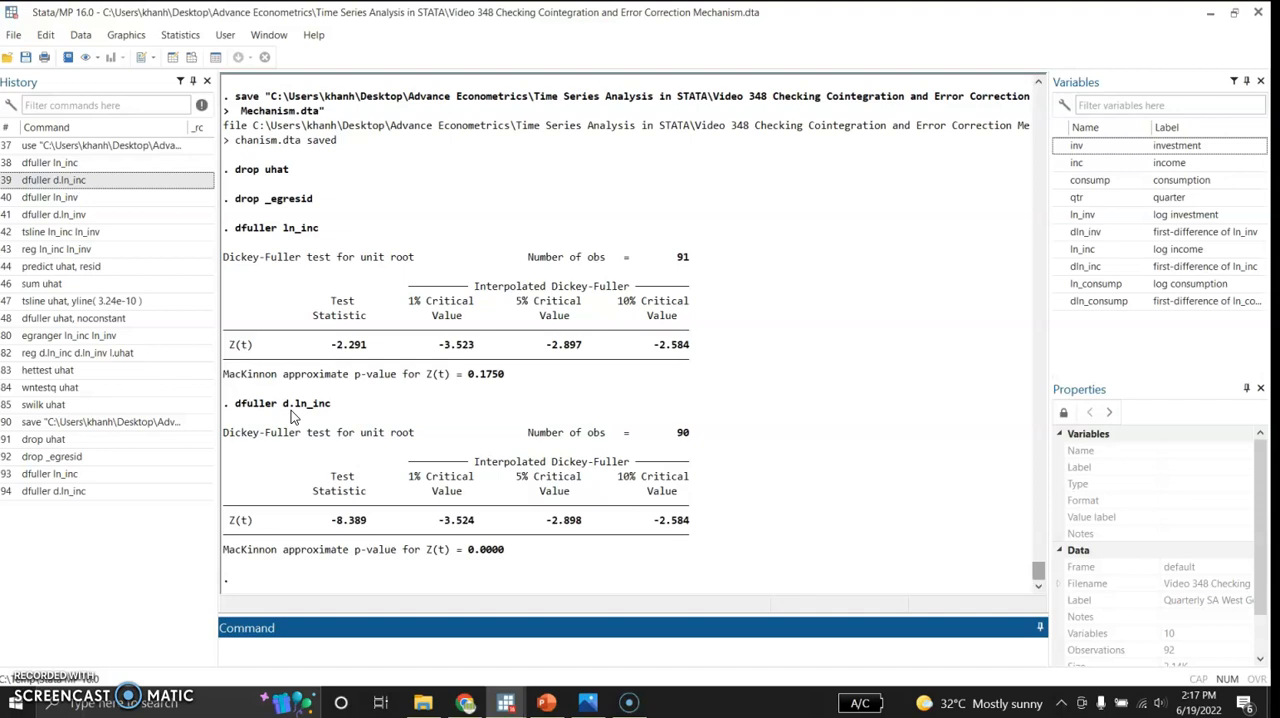
Step: Run Dickey-Fuller unit-root tests on ln_inv and on its first difference d.ln_inv
{"action": "left_click", "coordinate": [88, 200]}
{"action": "left_click", "coordinate": [314, 645]}
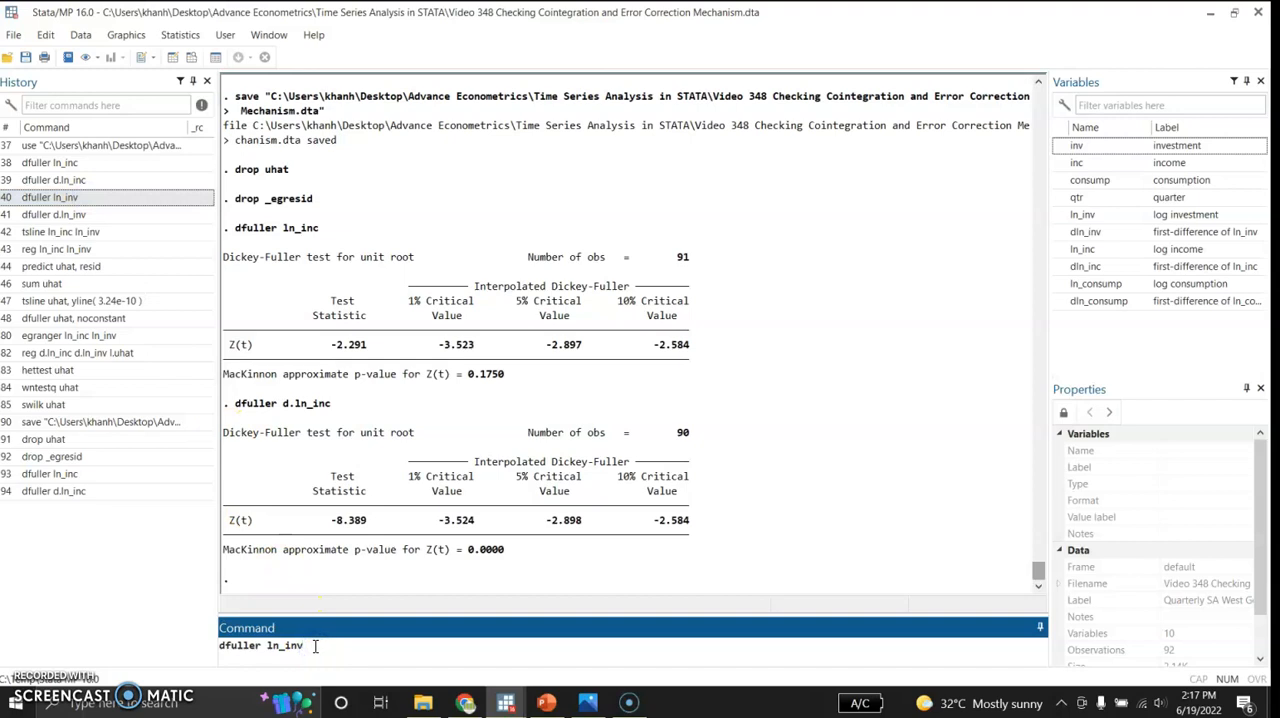
{"action": "key", "text": "Return"}
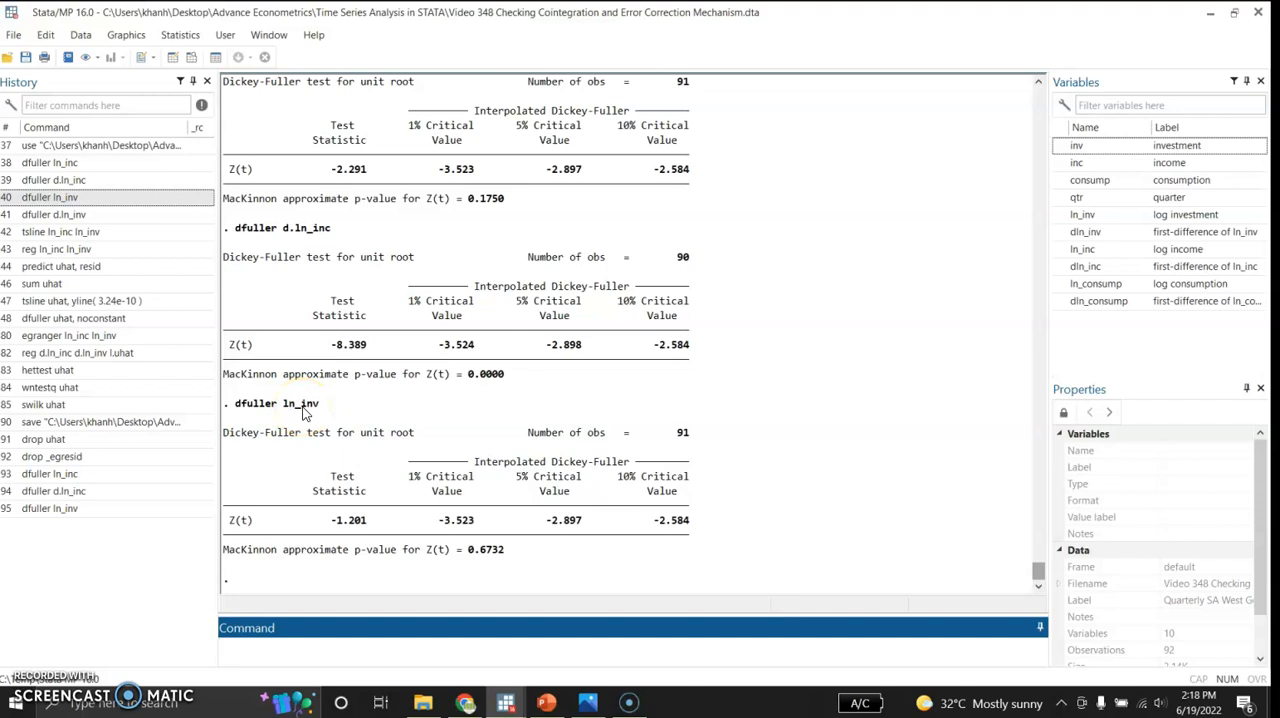
{"action": "left_click", "coordinate": [100, 215]}
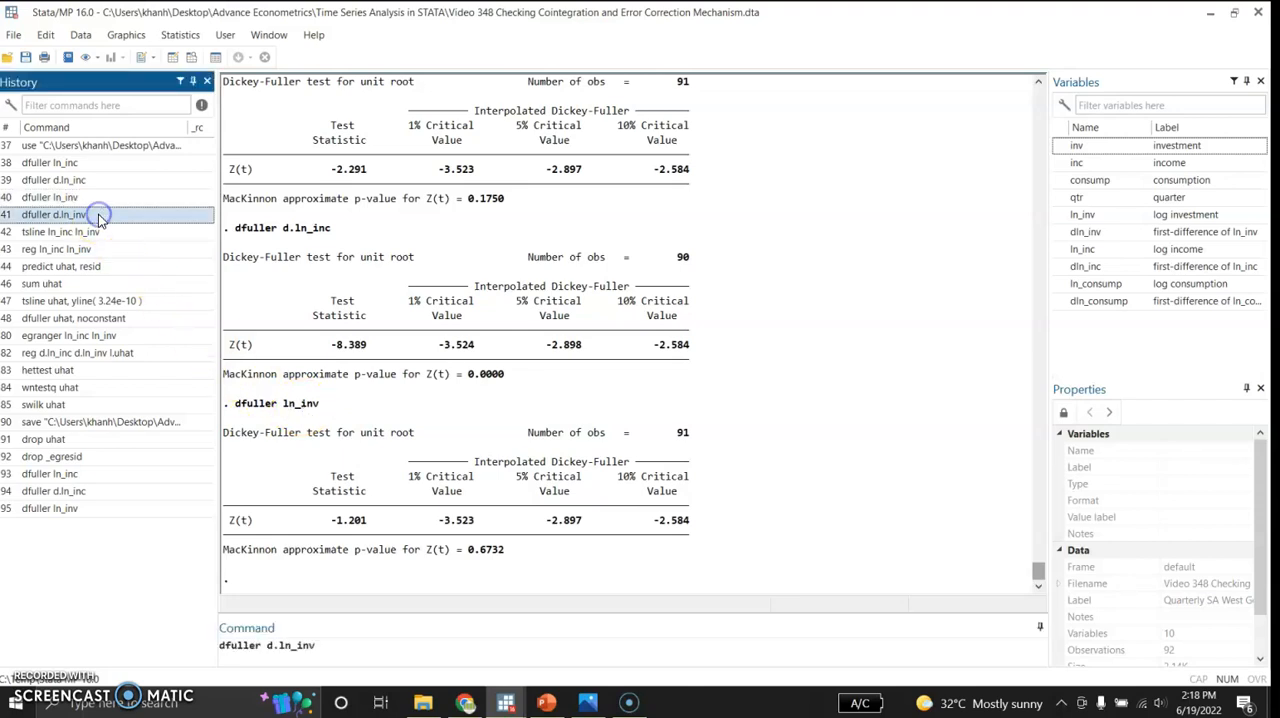
{"action": "left_click", "coordinate": [323, 647]}
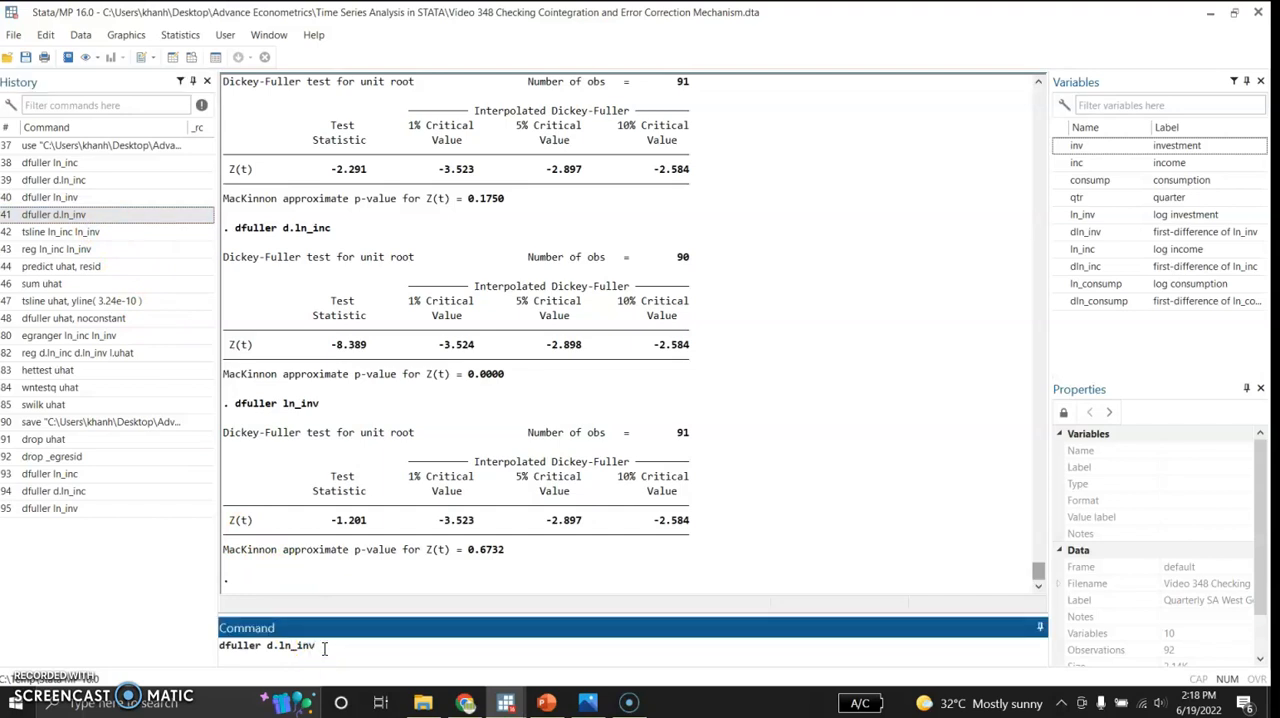
{"action": "key", "text": "Return"}
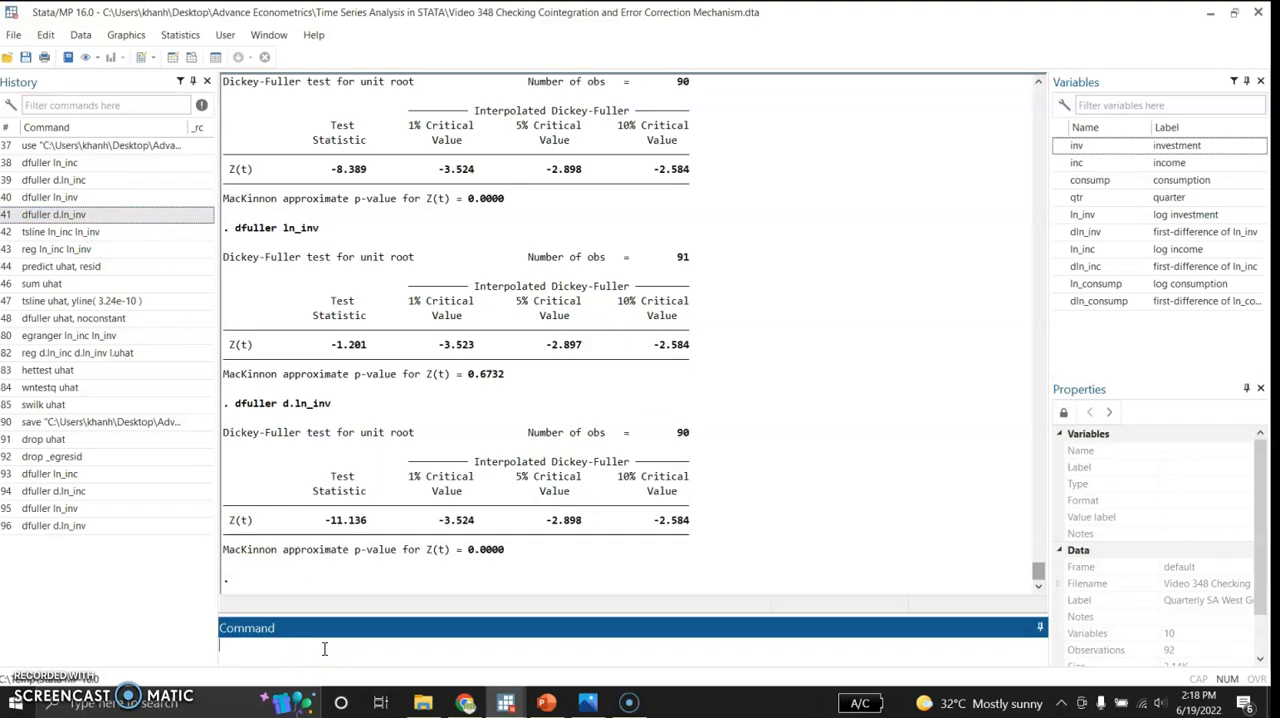
{"action": "left_click", "coordinate": [447, 585]}
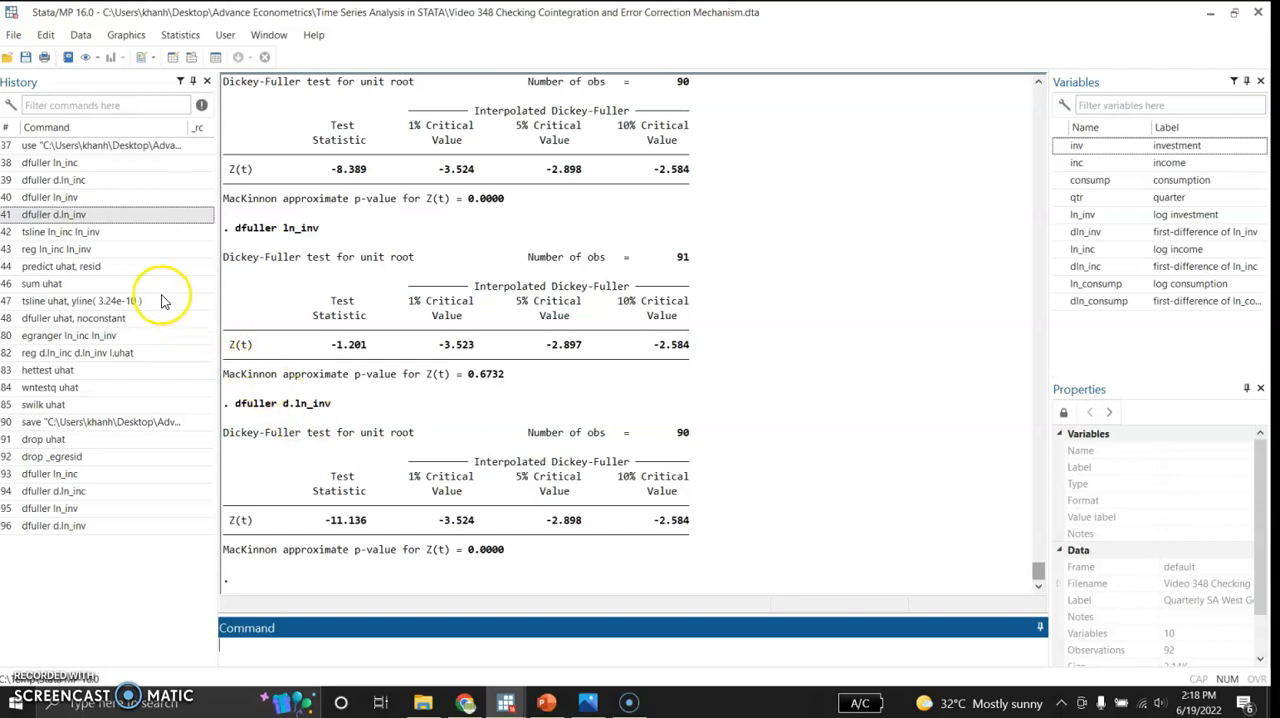
Step: Plot ln_inc and ln_inv together as a time-series line graph with tsline, and minimize the graph window after viewing it
{"action": "left_click", "coordinate": [124, 236]}
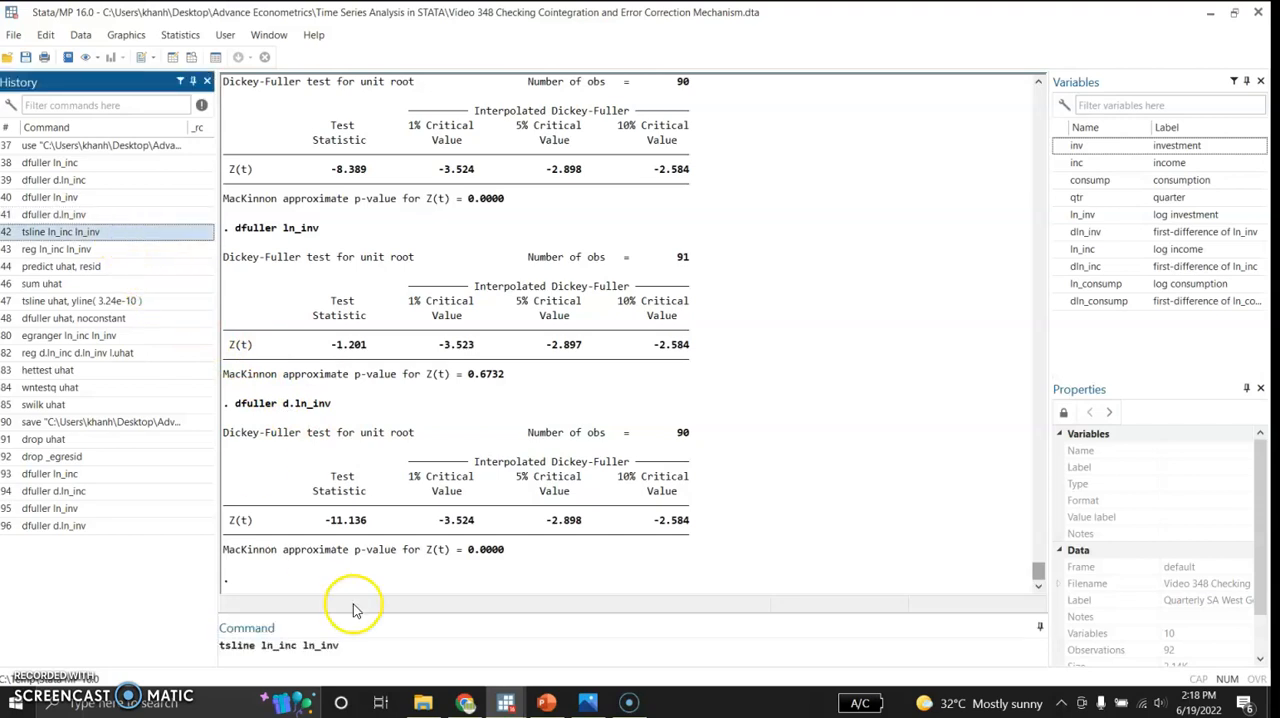
{"action": "left_click", "coordinate": [359, 649]}
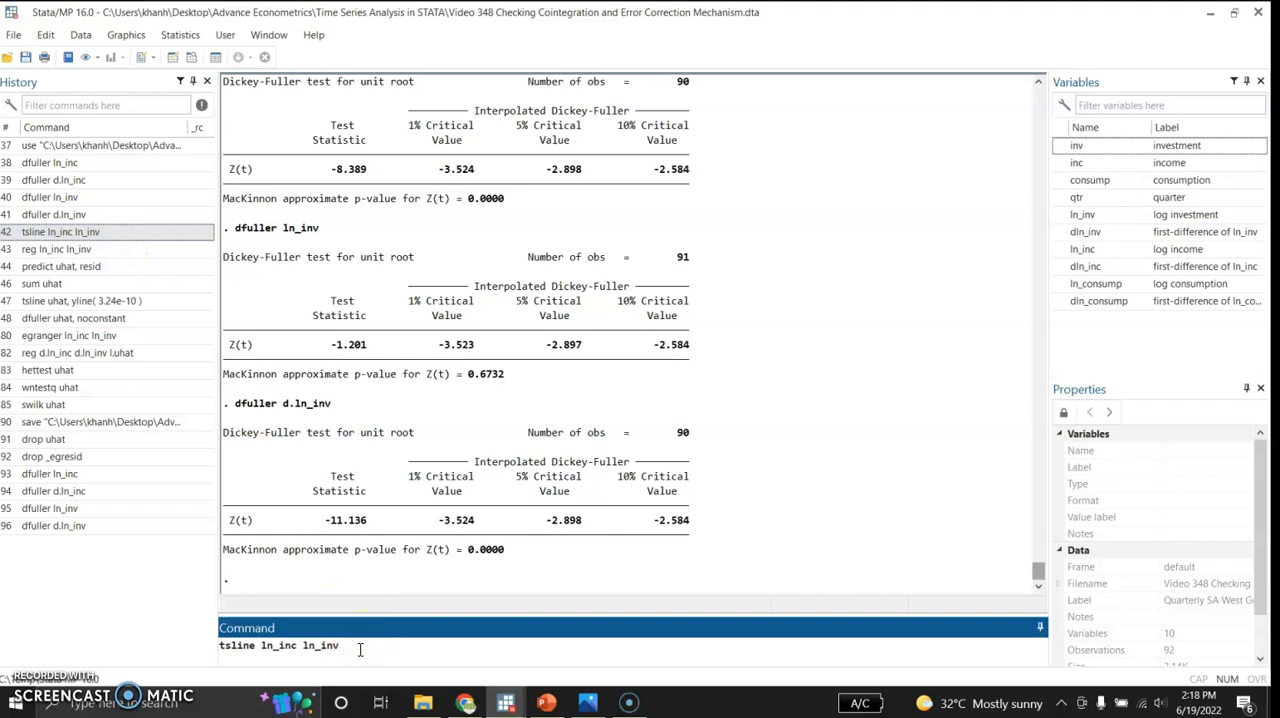
{"action": "key", "text": "Return"}
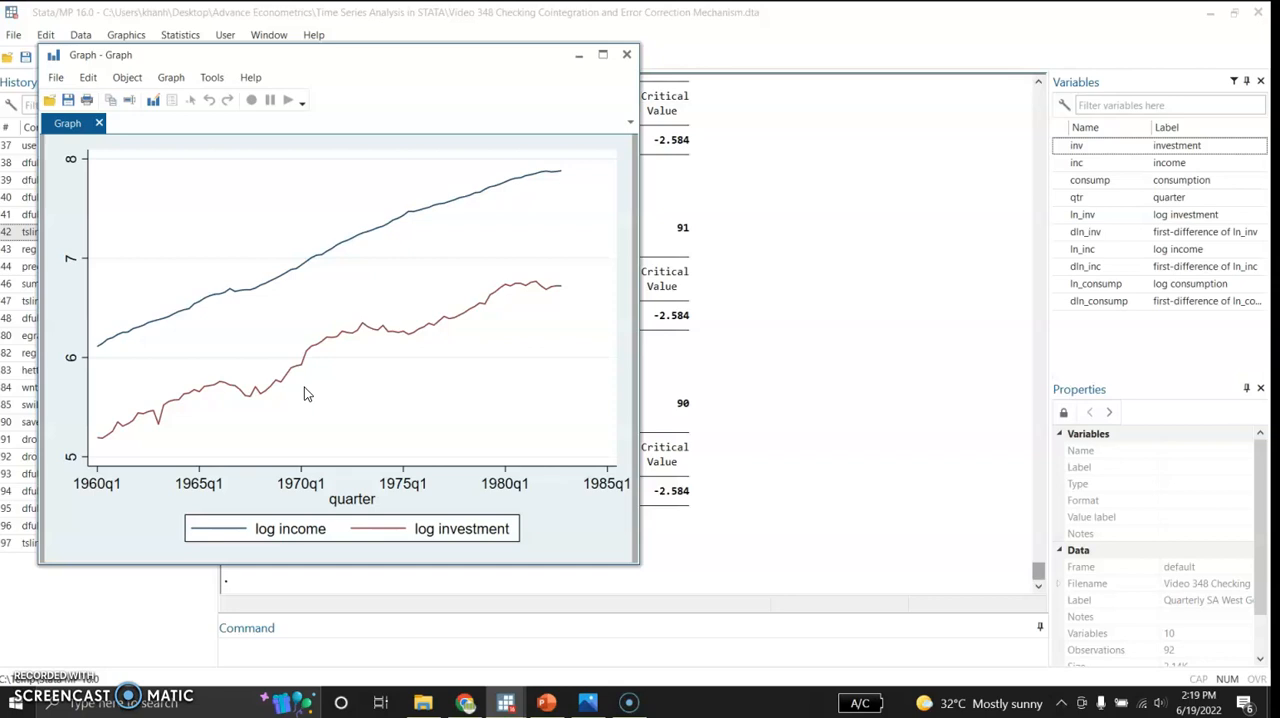
{"action": "left_click", "coordinate": [580, 56]}
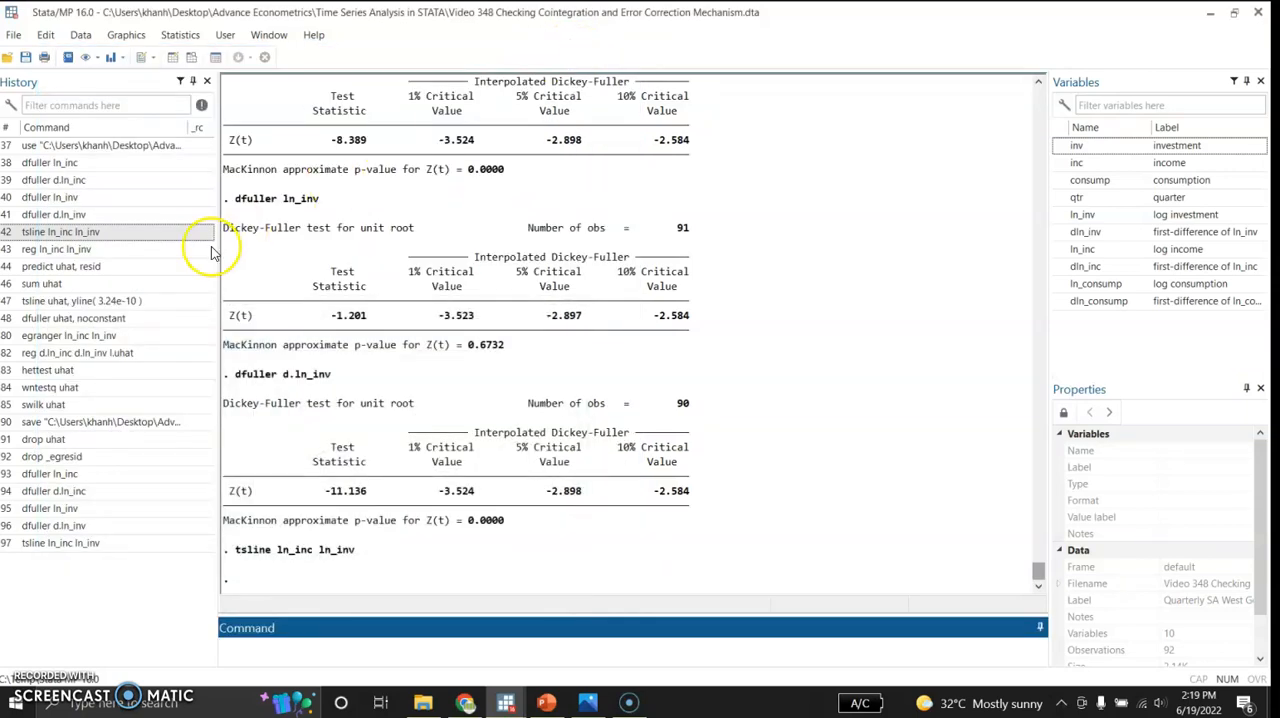
Step: Regress ln_inc on ln_inv and save the regression residuals as a new variable uhat
{"action": "left_click", "coordinate": [115, 249]}
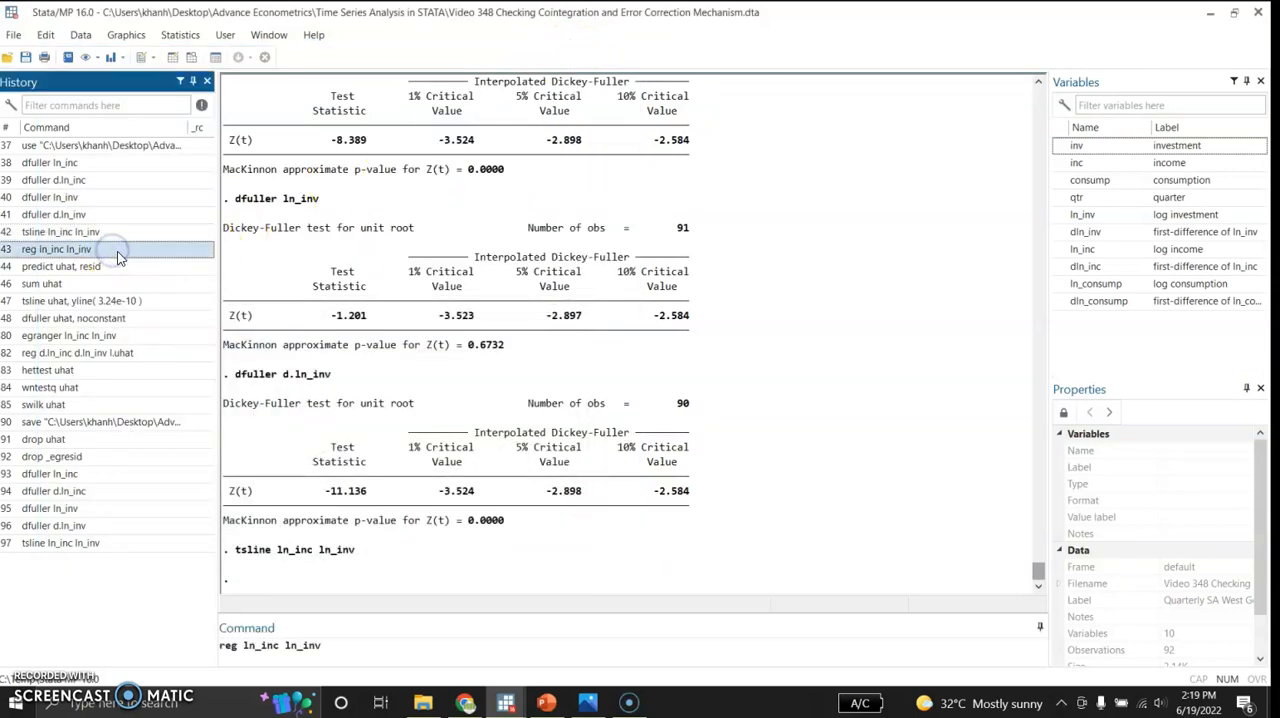
{"action": "left_click", "coordinate": [337, 652]}
{"action": "key", "text": "Return"}
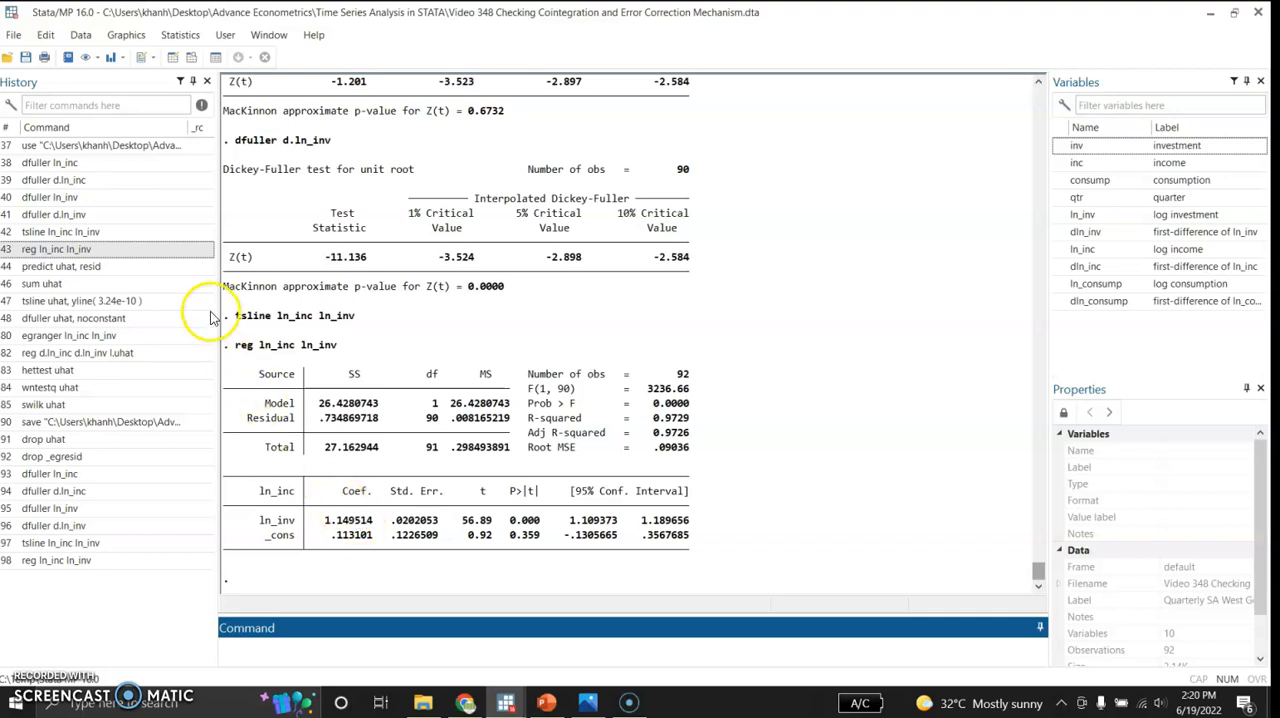
{"action": "left_click", "coordinate": [128, 266]}
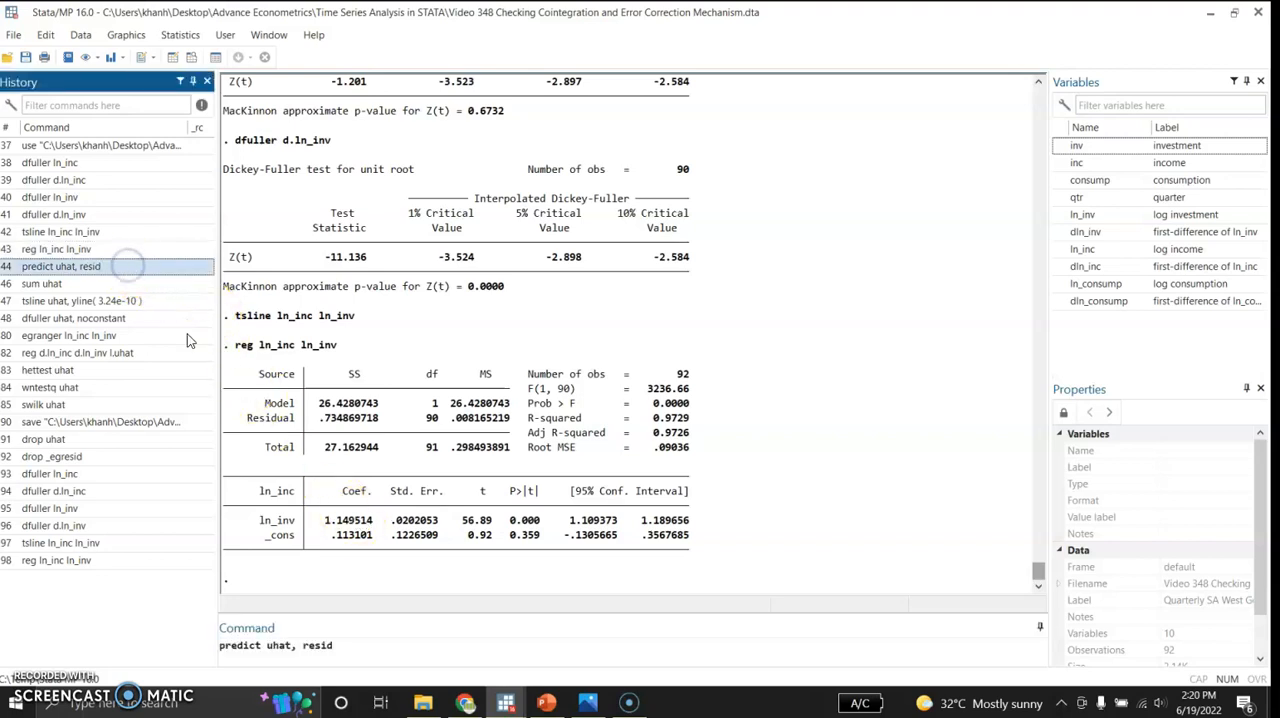
{"action": "left_click", "coordinate": [344, 643]}
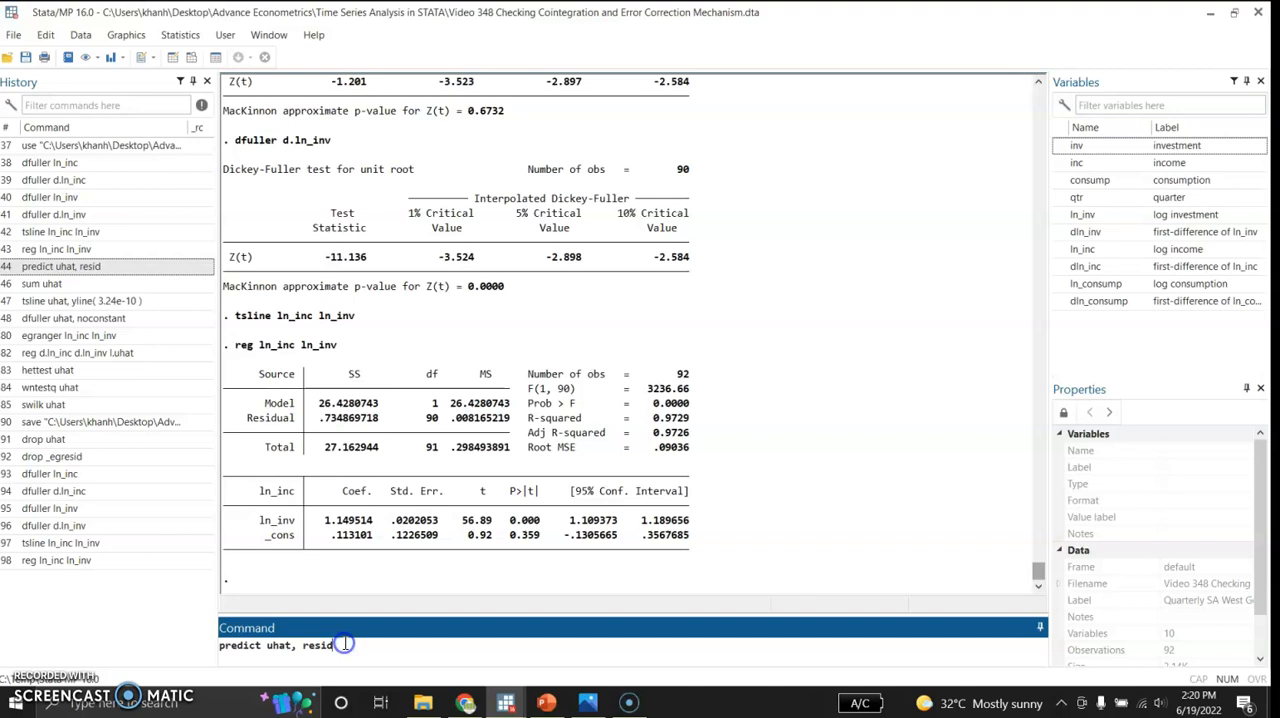
{"action": "key", "text": "Return"}
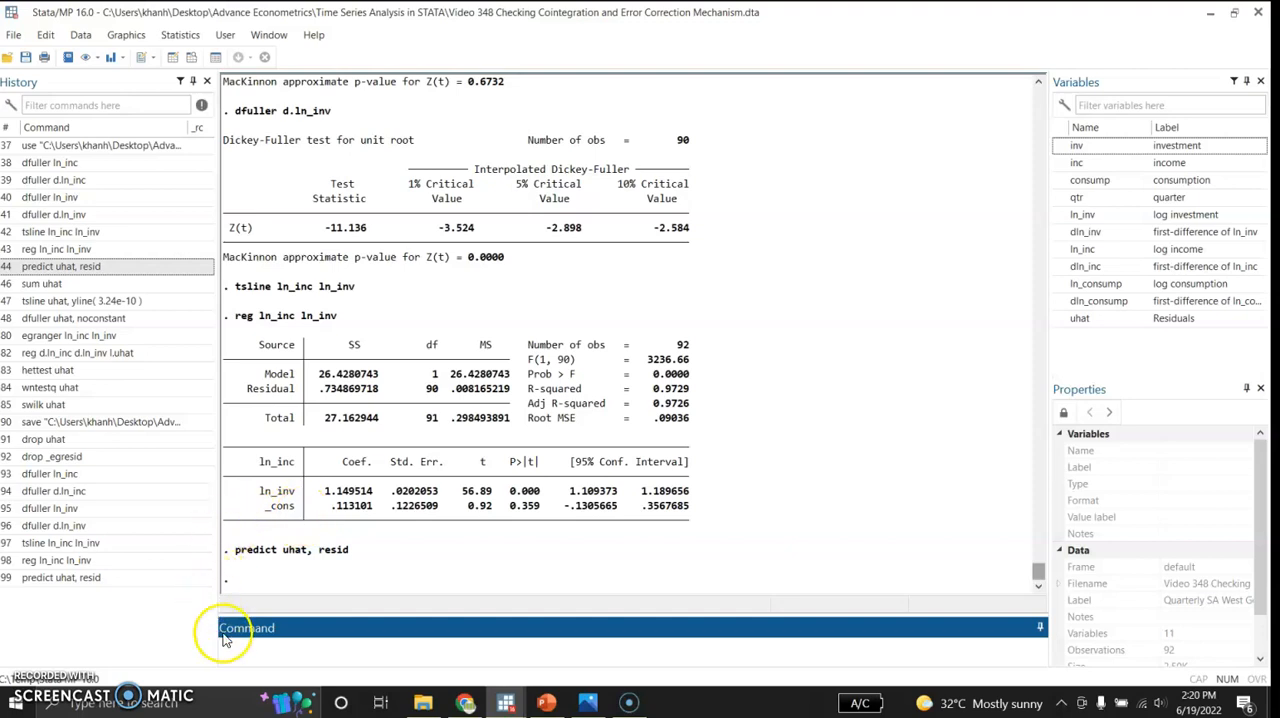
Step: Summarize uhat and plot it over time with a horizontal reference line at 3.24e-10, minimizing the graph after viewing it
{"action": "left_click", "coordinate": [70, 286]}
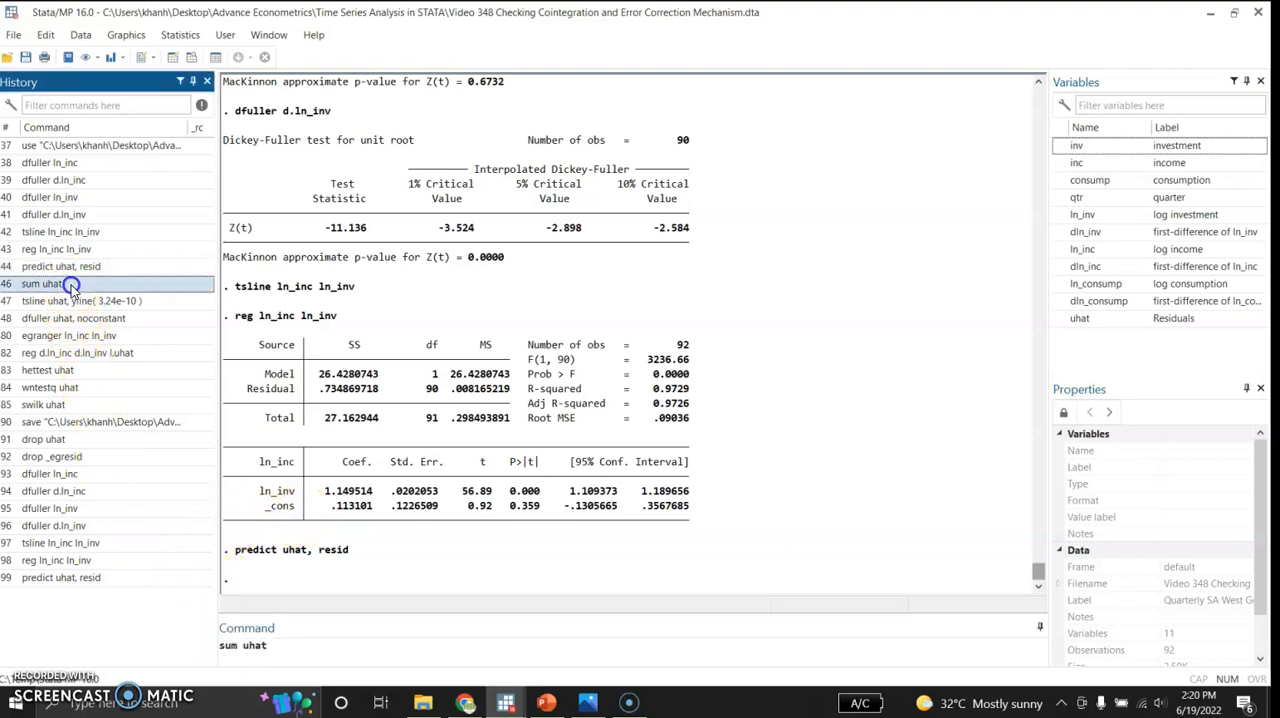
{"action": "left_click", "coordinate": [282, 648]}
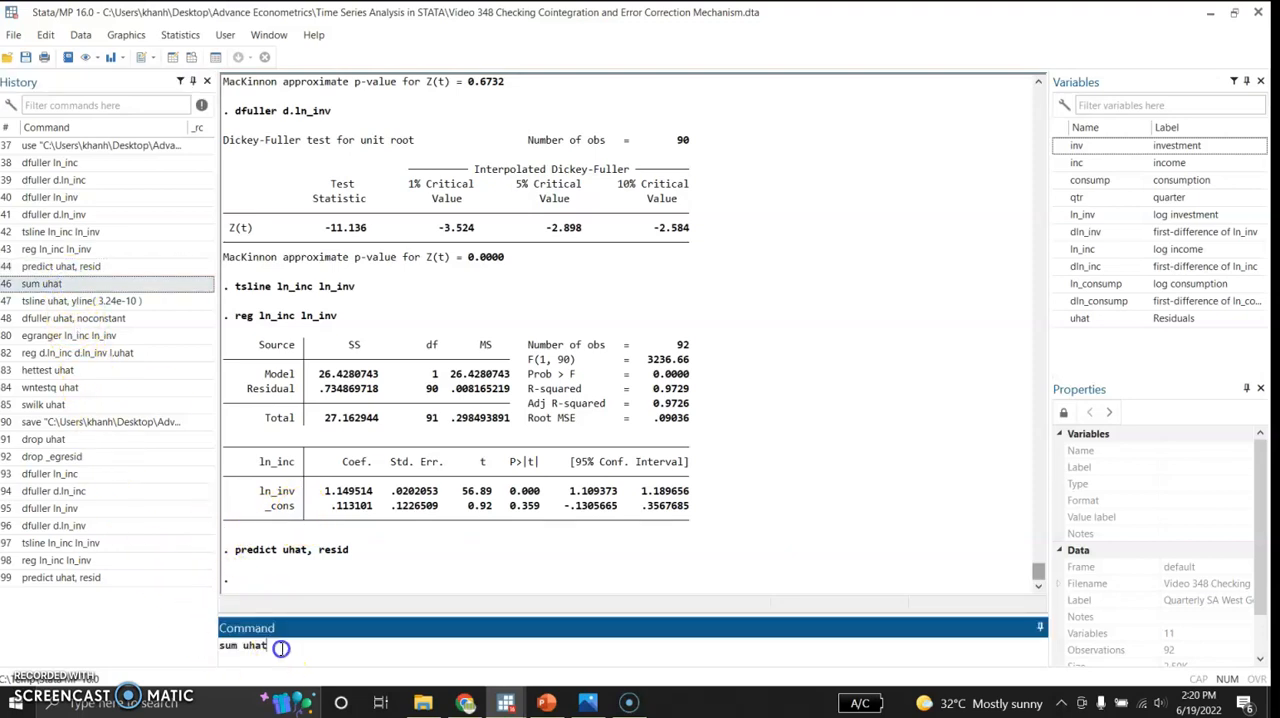
{"action": "key", "text": "Return"}
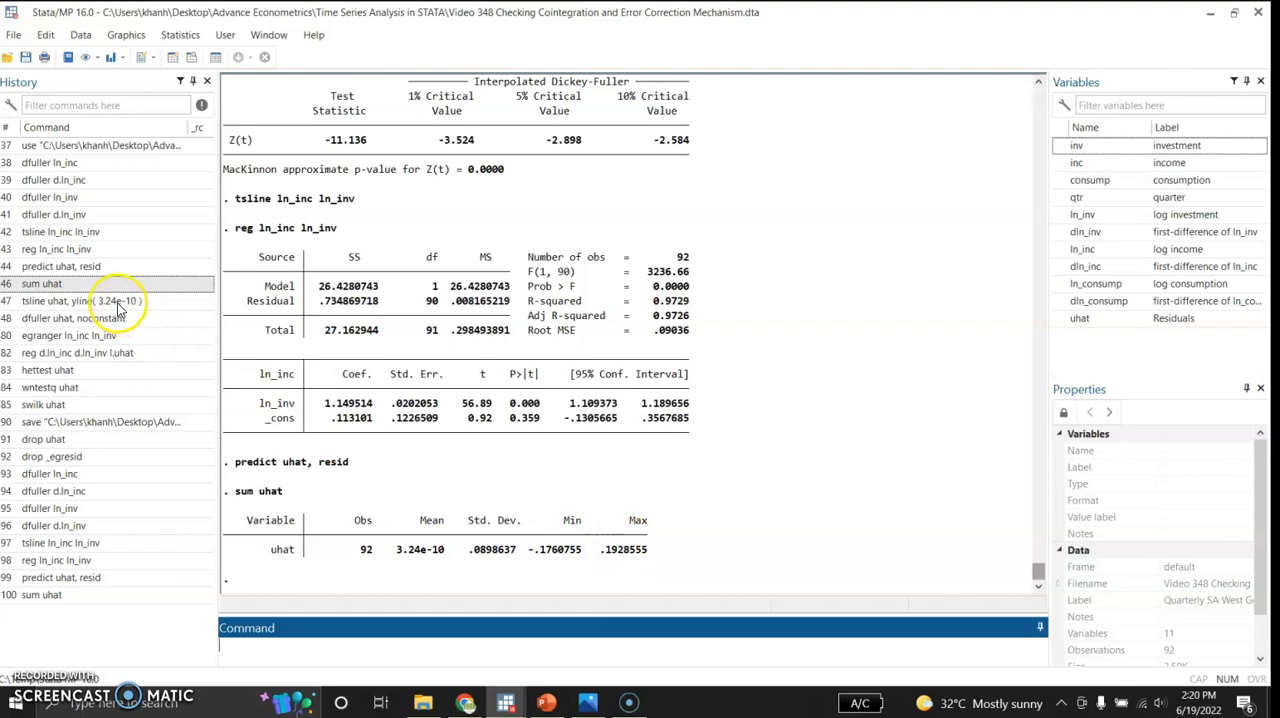
{"action": "left_click", "coordinate": [118, 303]}
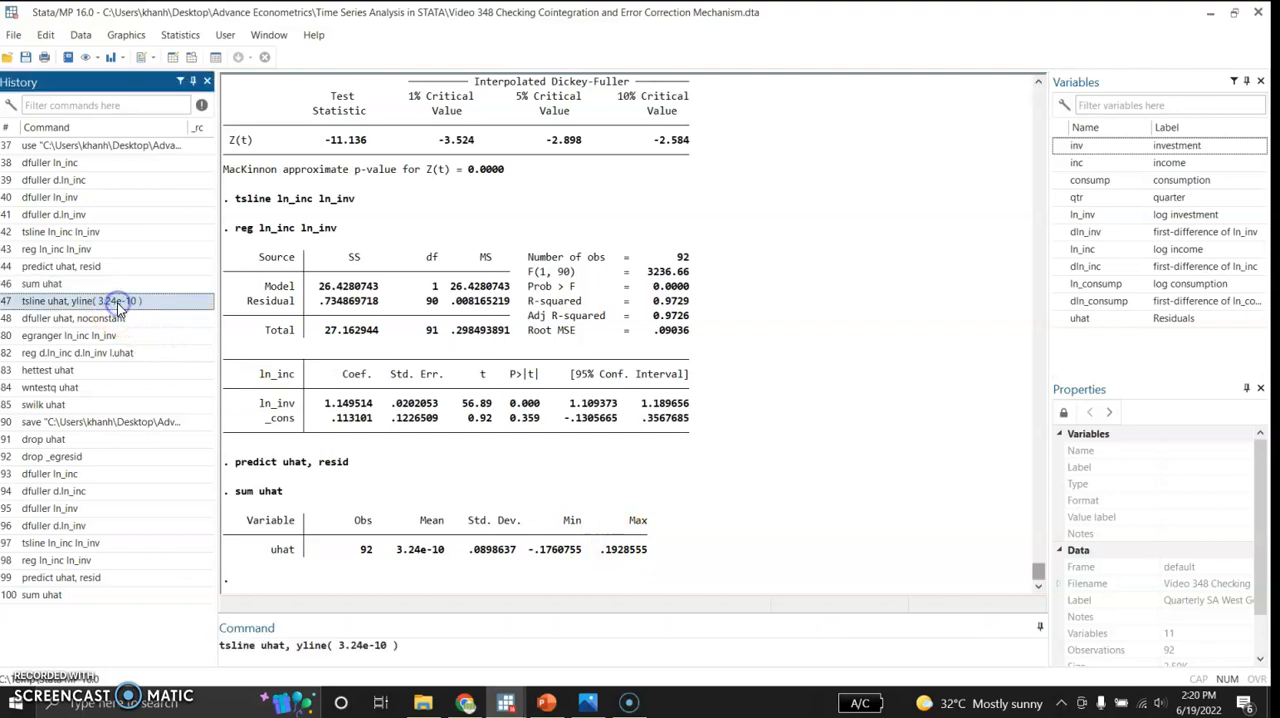
{"action": "left_click", "coordinate": [410, 645]}
{"action": "key", "text": "Return"}
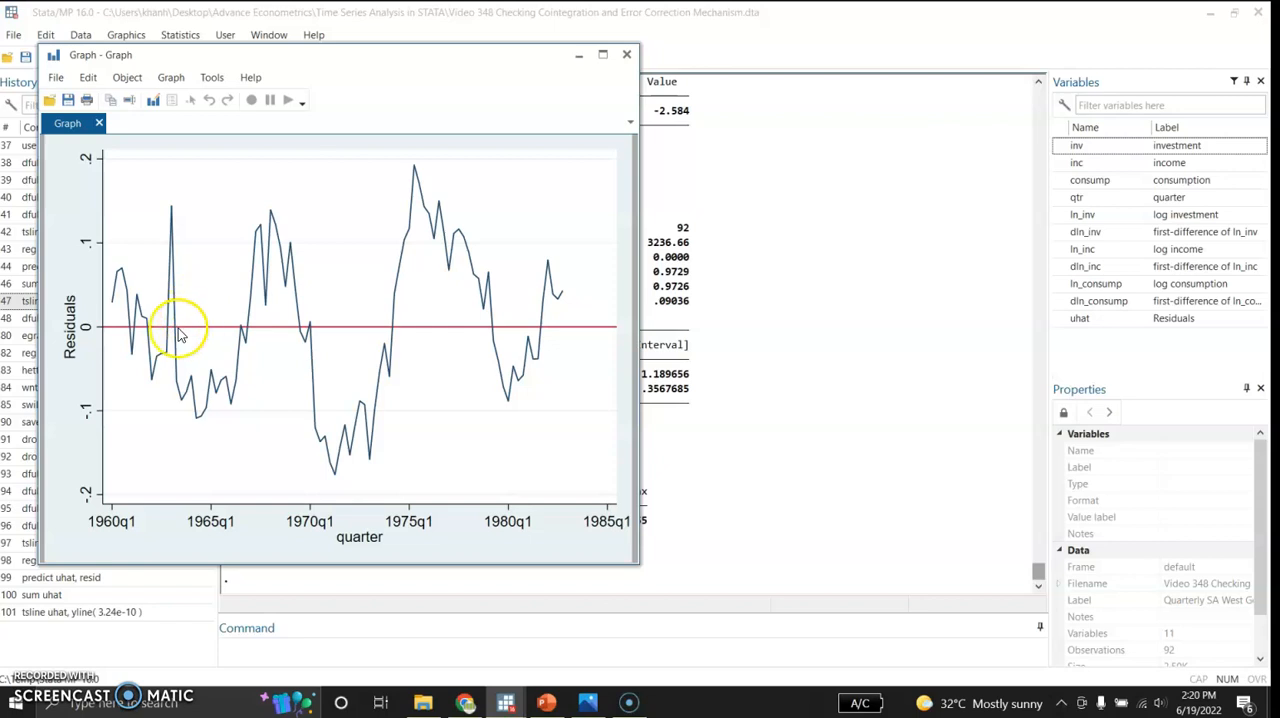
{"action": "left_click", "coordinate": [579, 57]}
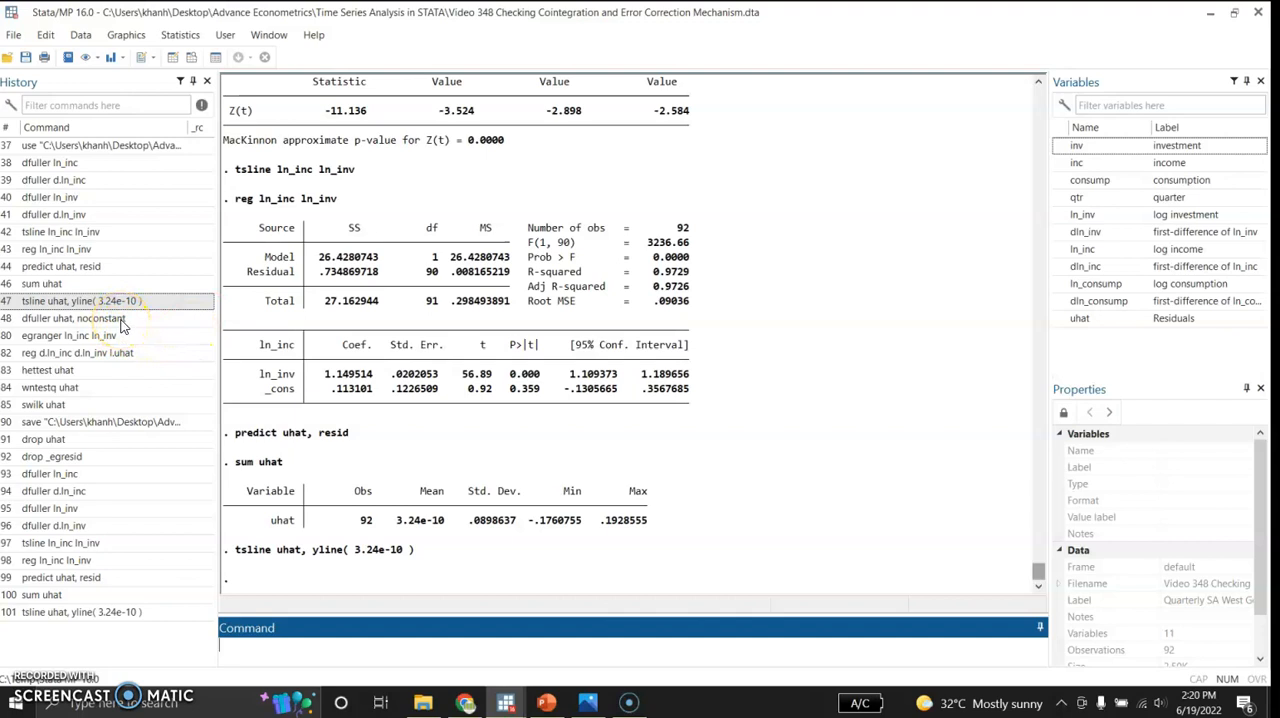
Step: Run a Dickey-Fuller unit-root test without a constant on the residual variable uhat
{"action": "left_click", "coordinate": [121, 320]}
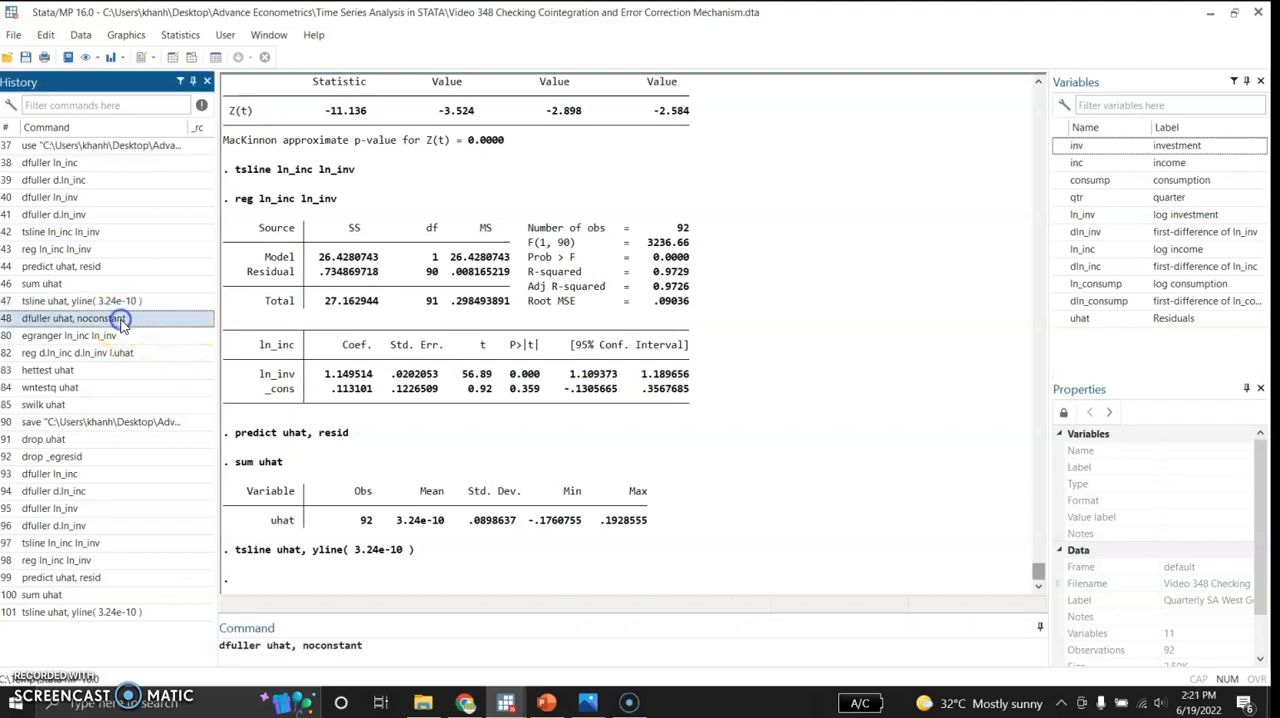
{"action": "left_click", "coordinate": [375, 646]}
{"action": "key", "text": "Return"}
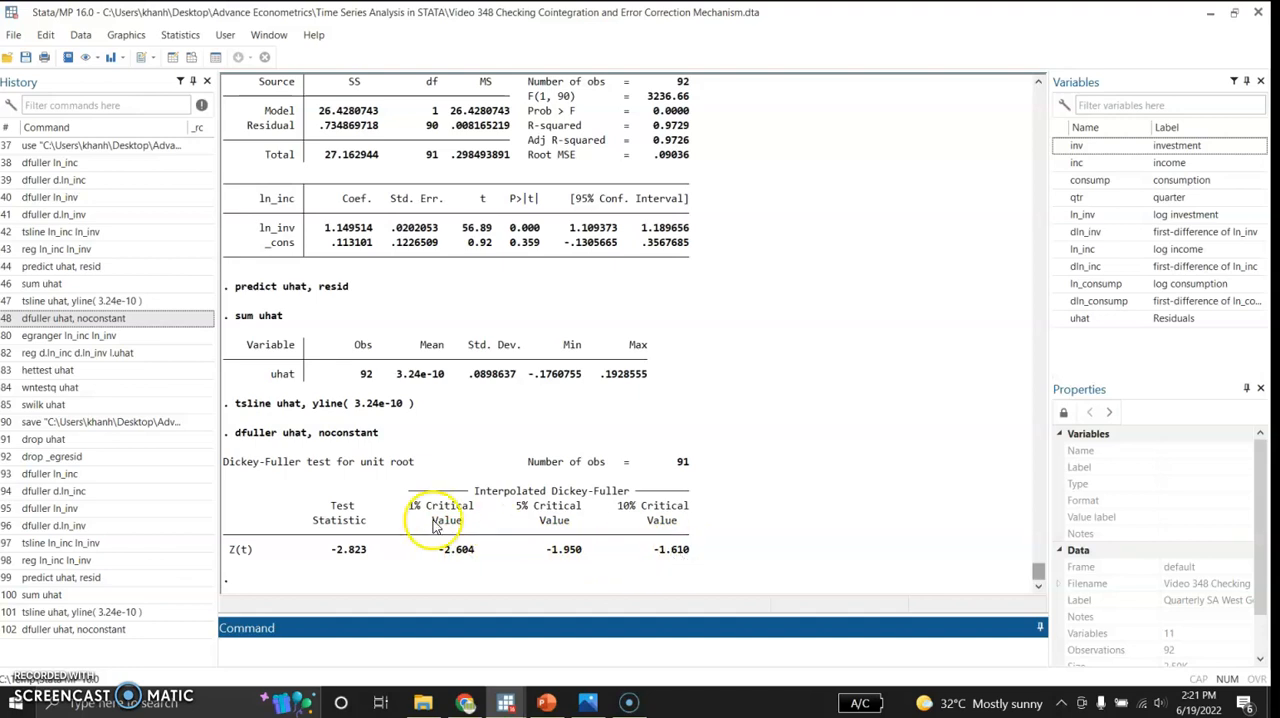
Step: Run the Engle-Granger cointegration test on ln_inc and ln_inv with egranger
{"action": "left_click", "coordinate": [139, 337]}
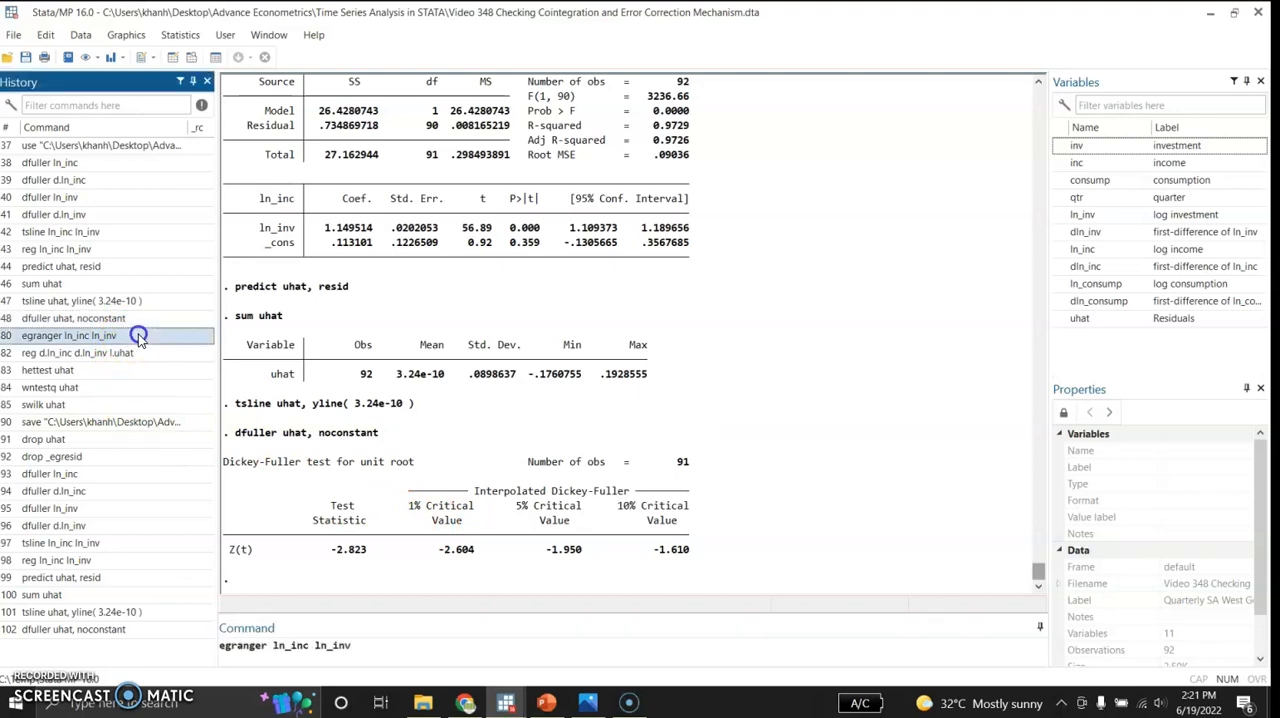
{"action": "left_click", "coordinate": [364, 652]}
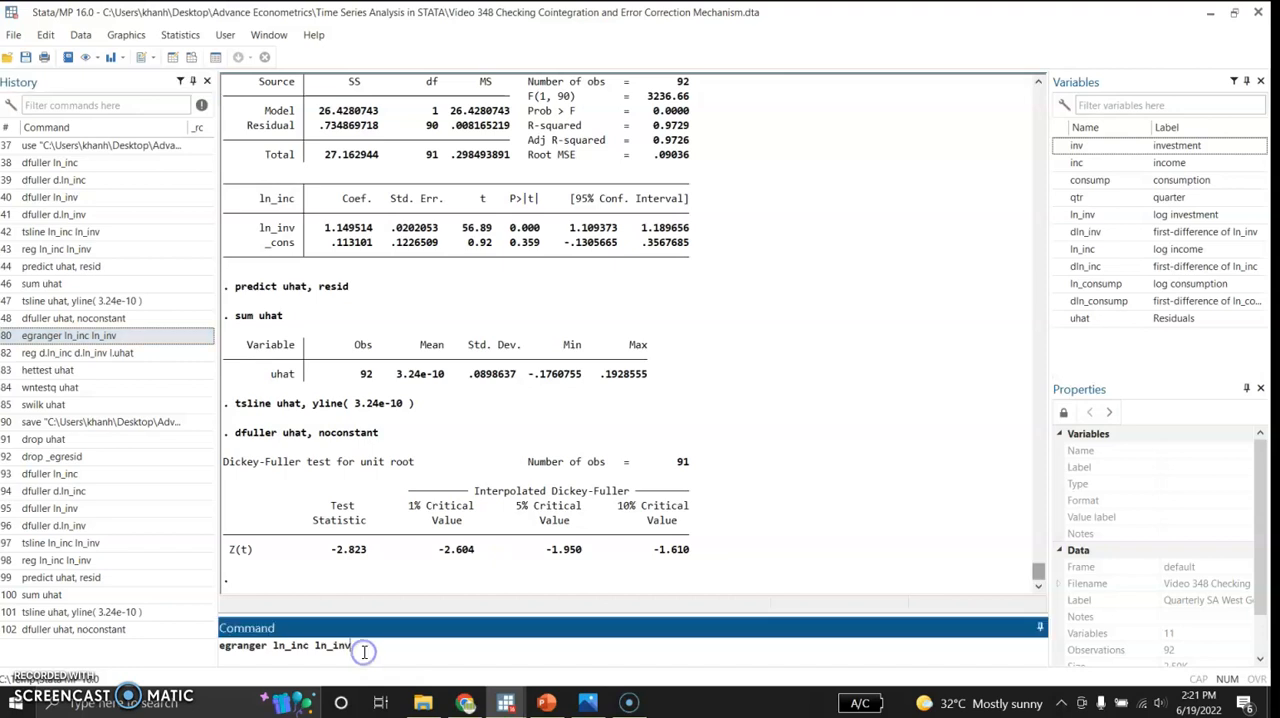
{"action": "key", "text": "Return"}
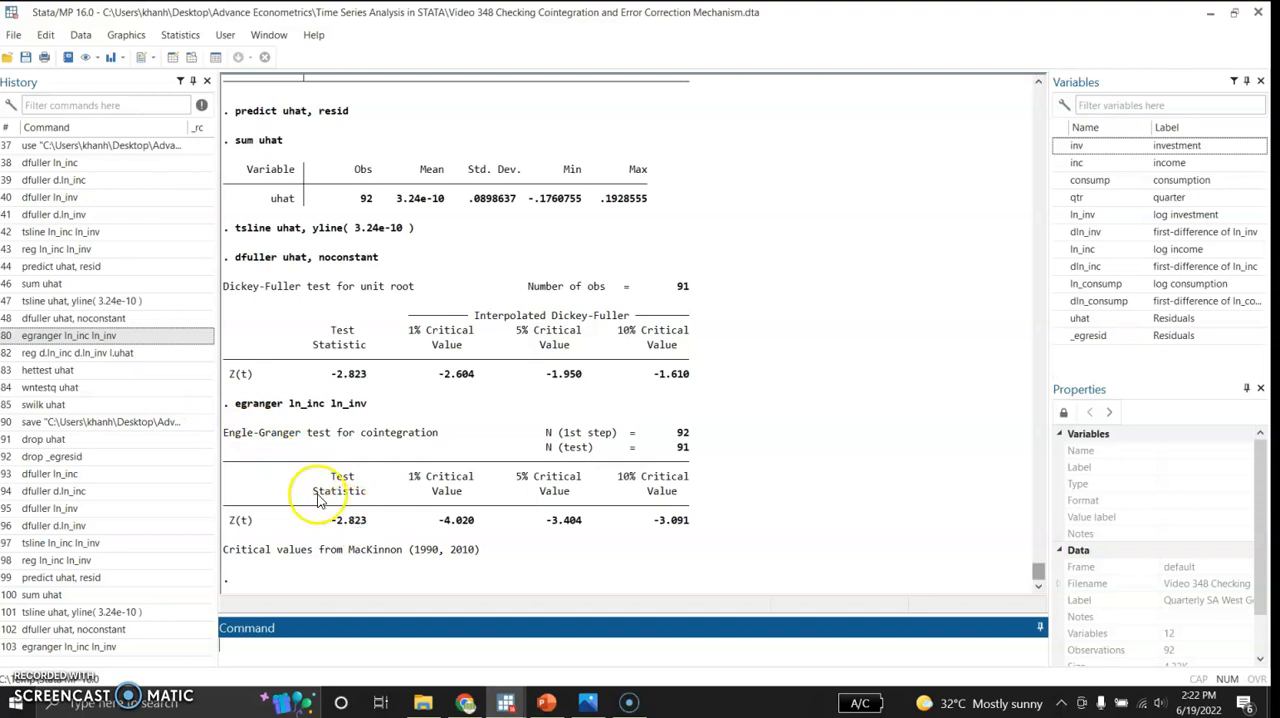
Step: Recall the command reg d.ln_inc d.ln_inv l.uhat without running it, and switch to PowerPoint to review the slide on estimating the ECM
{"action": "left_click", "coordinate": [141, 355]}
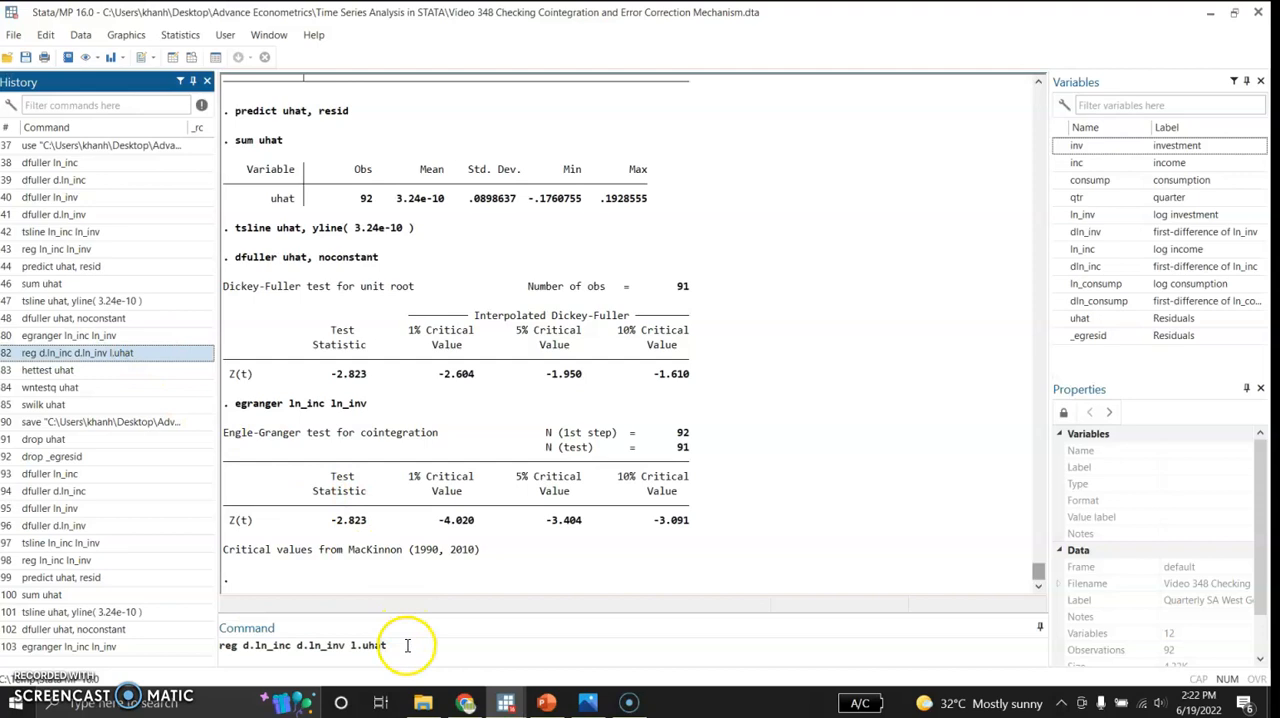
{"action": "left_click", "coordinate": [546, 703]}
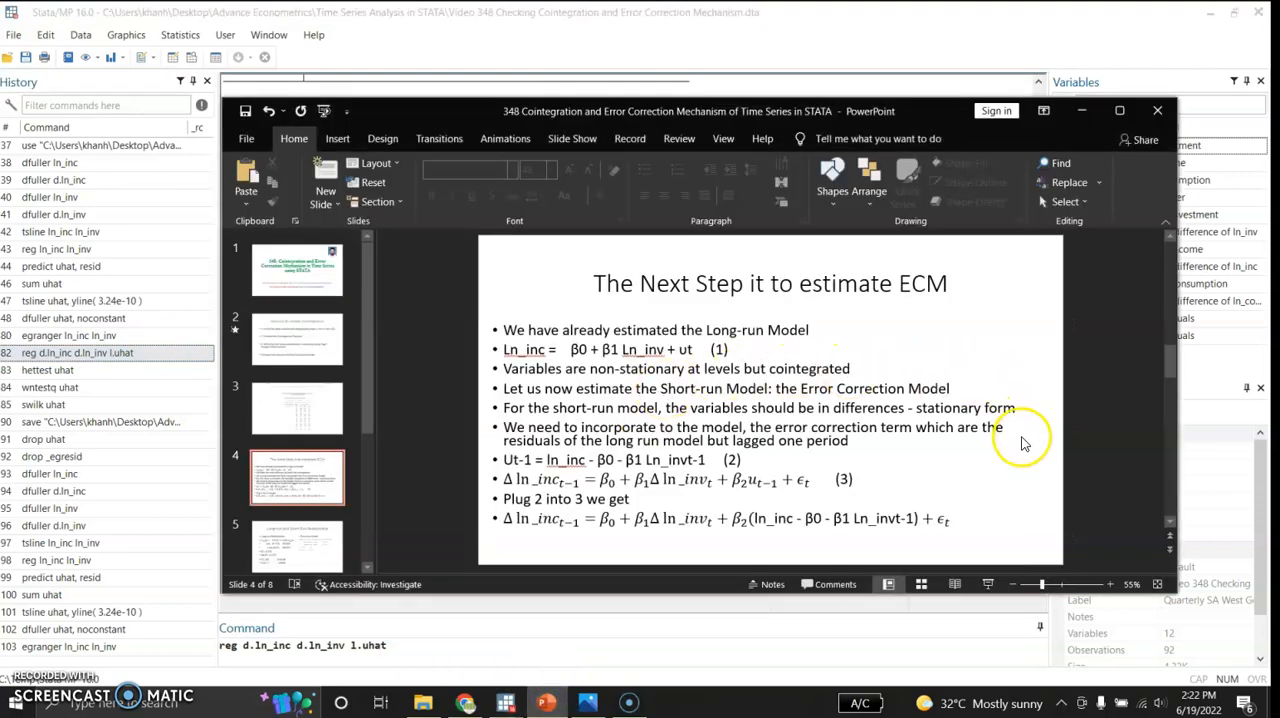
{"action": "scroll", "coordinate": [1022, 443], "scroll_direction": "down", "scroll_amount": 2}
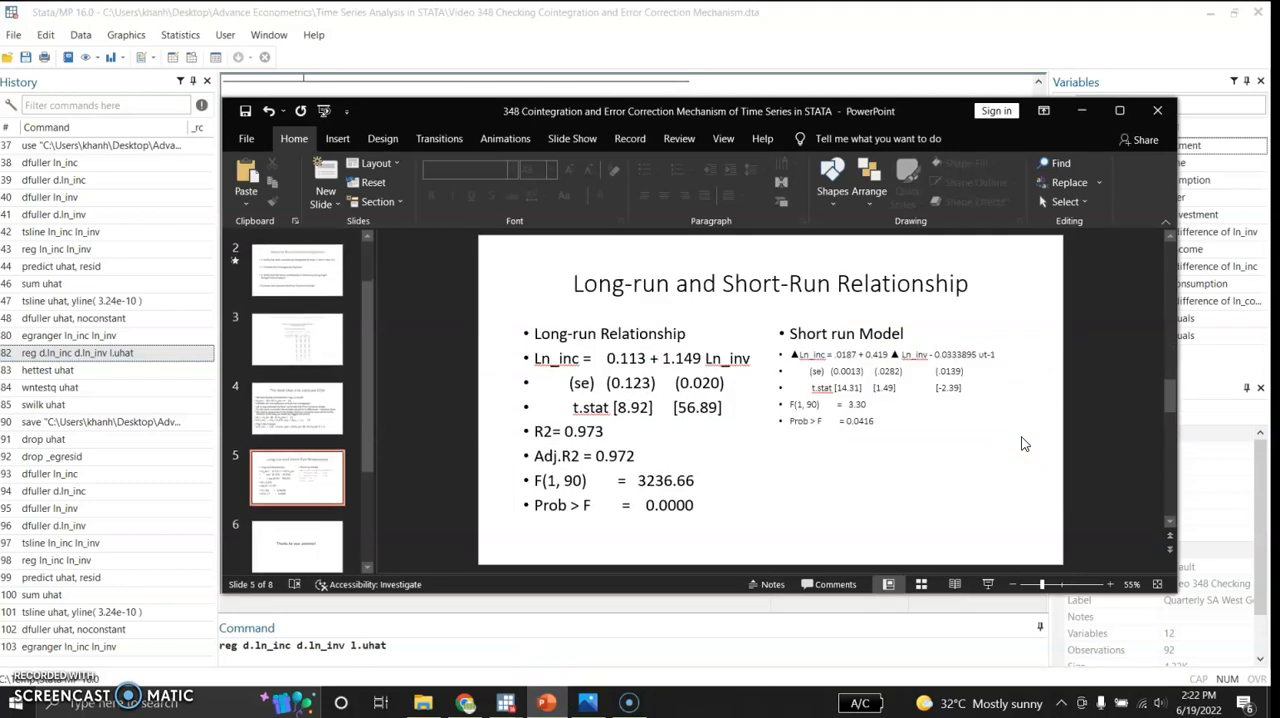
{"action": "scroll", "coordinate": [1022, 443], "scroll_direction": "up", "scroll_amount": 5}
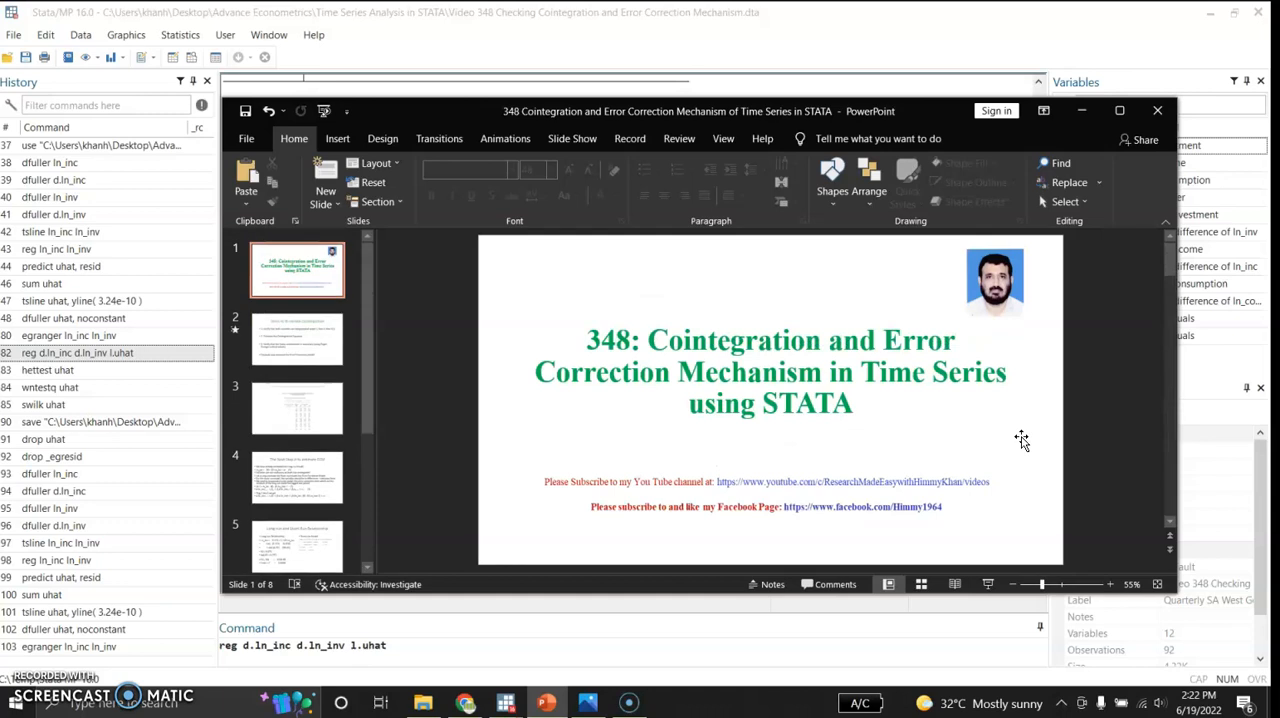
{"action": "scroll", "coordinate": [1022, 443], "scroll_direction": "down", "scroll_amount": 3}
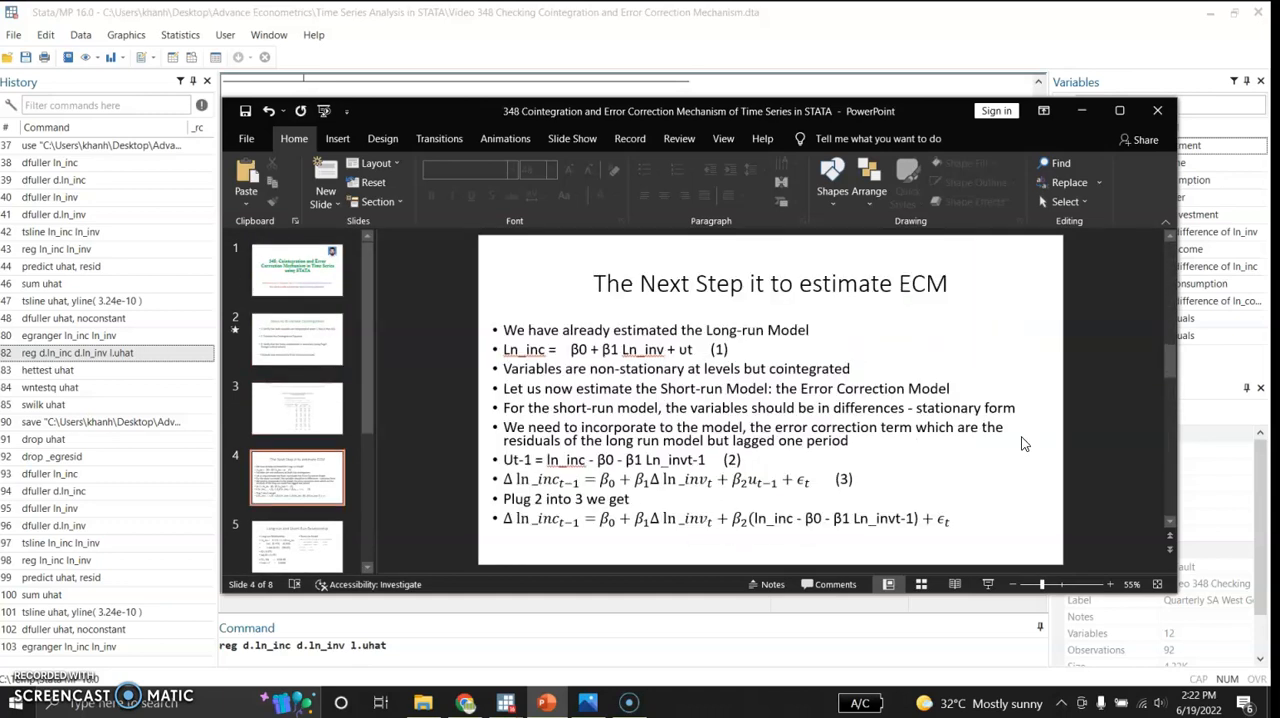
{"action": "scroll", "coordinate": [1022, 443], "scroll_direction": "down", "scroll_amount": 1}
{"action": "scroll", "coordinate": [1022, 443], "scroll_direction": "up", "scroll_amount": 1}
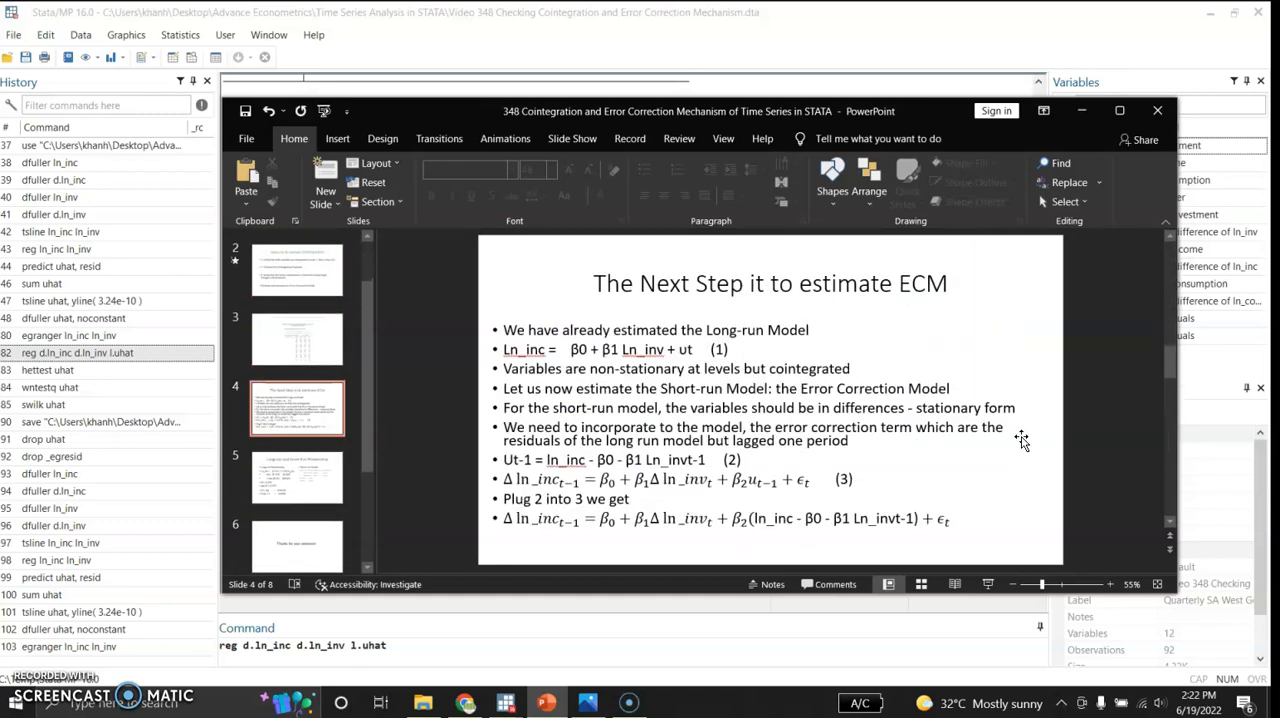